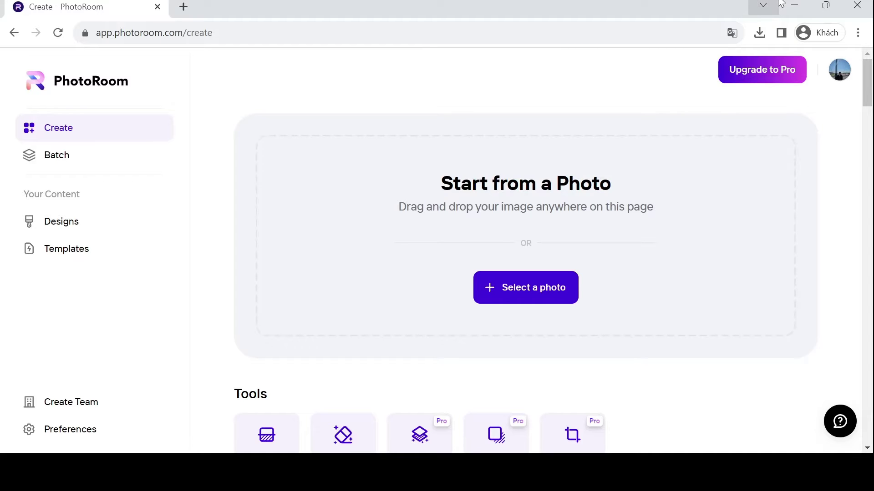
Step: Upload the laptop-and-phone product photo from the computer
{"action": "left_click", "coordinate": [534, 289]}
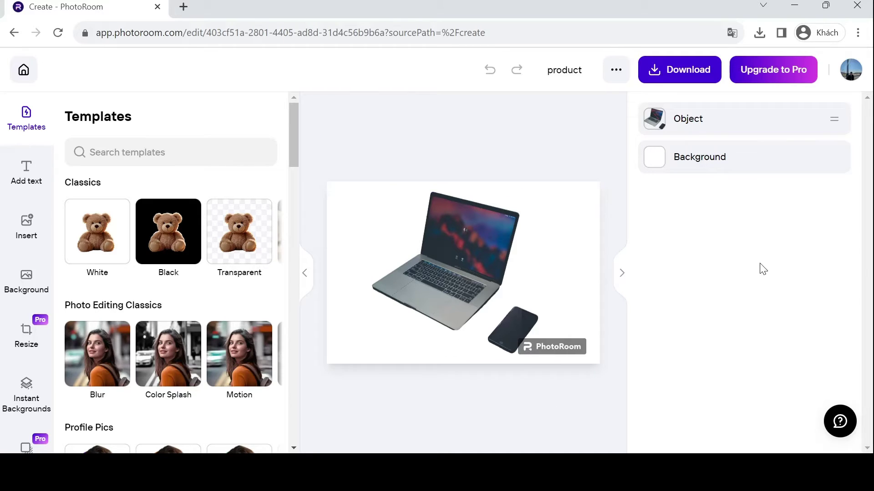
Step: From the Background layer, open the Replace gallery and scroll down to the Art backgrounds
{"action": "left_click", "coordinate": [758, 161]}
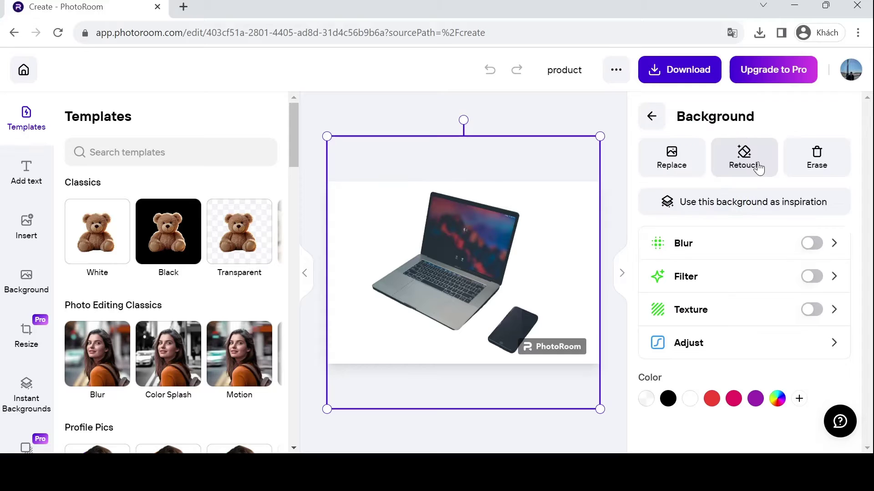
{"action": "left_click", "coordinate": [686, 168]}
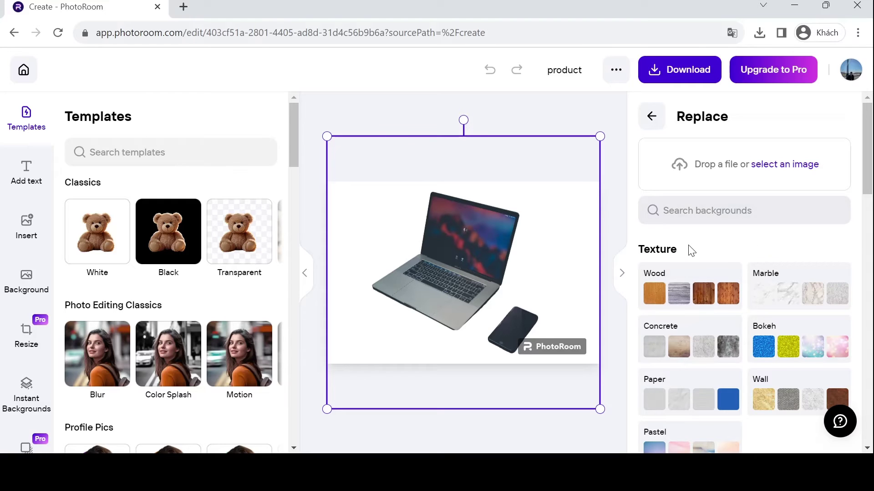
{"action": "scroll", "coordinate": [690, 252], "scroll_direction": "down", "scroll_amount": 1}
{"action": "scroll", "coordinate": [690, 253], "scroll_direction": "down", "scroll_amount": 6}
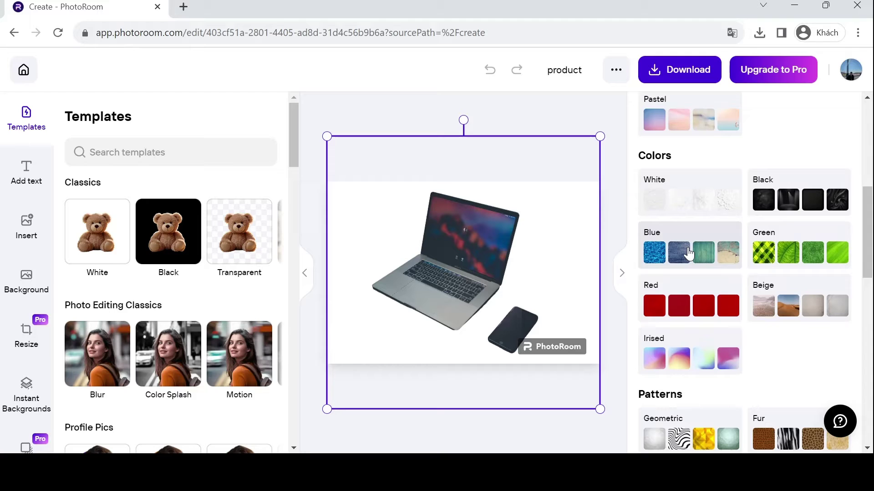
{"action": "scroll", "coordinate": [765, 362], "scroll_direction": "down", "scroll_amount": 3}
{"action": "scroll", "coordinate": [766, 362], "scroll_direction": "down", "scroll_amount": 6}
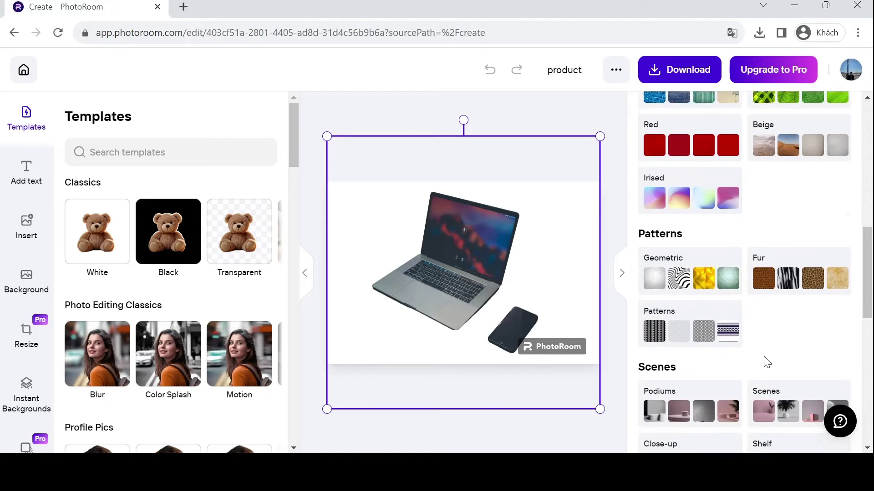
{"action": "scroll", "coordinate": [765, 363], "scroll_direction": "down", "scroll_amount": 5}
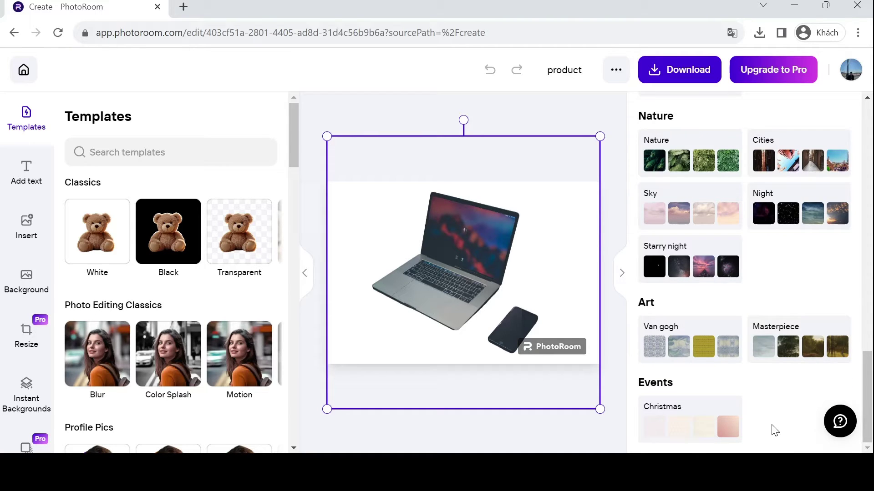
Step: Apply the Van Gogh olive-trees painting as the new background
{"action": "left_click", "coordinate": [704, 339]}
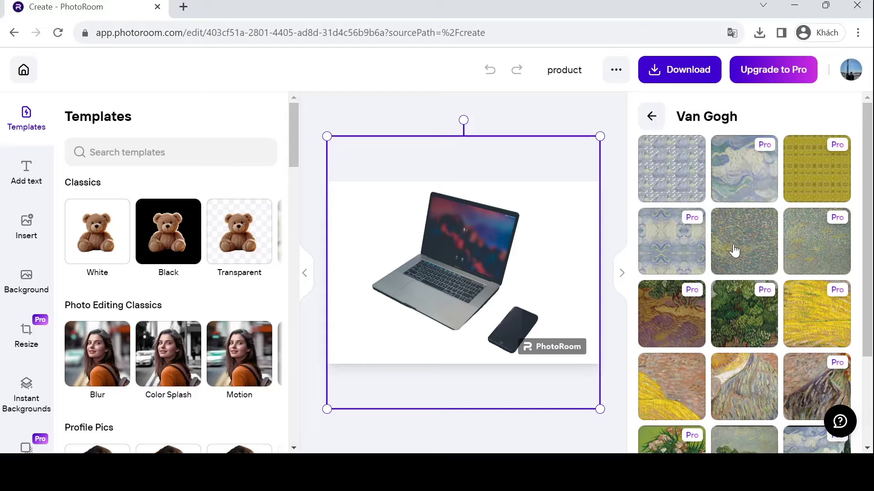
{"action": "scroll", "coordinate": [758, 274], "scroll_direction": "down", "scroll_amount": 3}
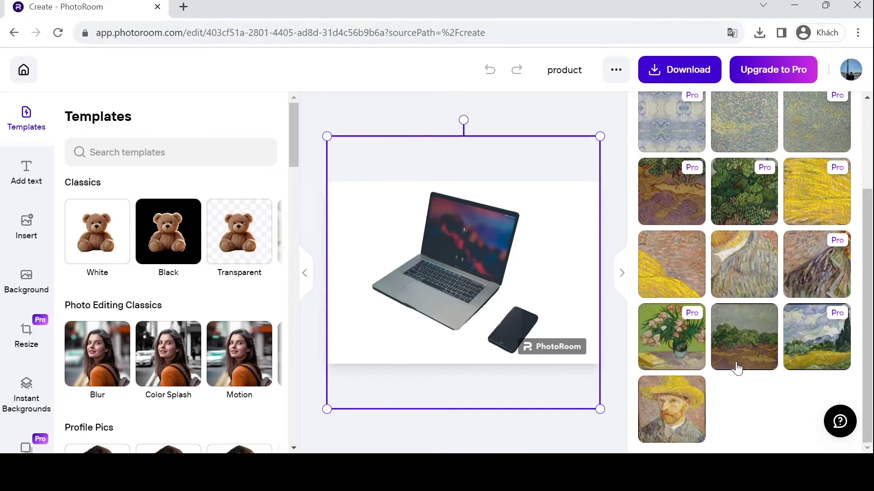
{"action": "left_click", "coordinate": [737, 367]}
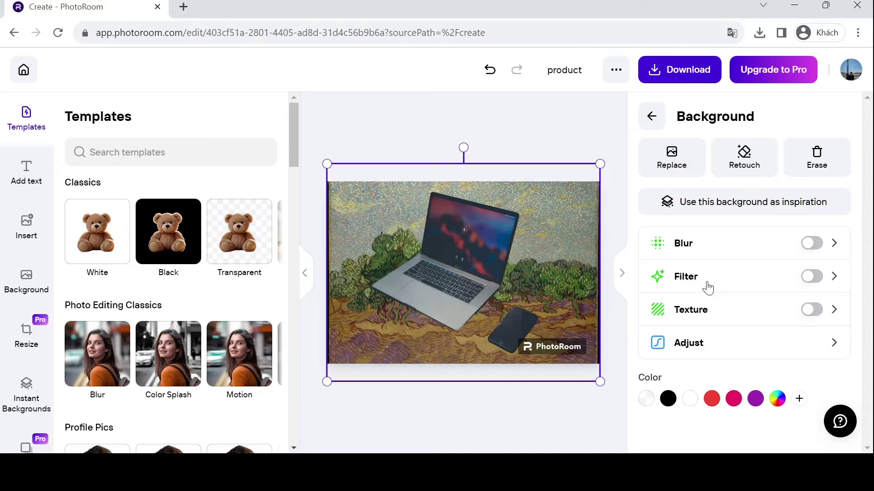
Step: Turn on Bokeh blur 20, Noir filter and Posterize texture 10 for the background
{"action": "left_click", "coordinate": [814, 243]}
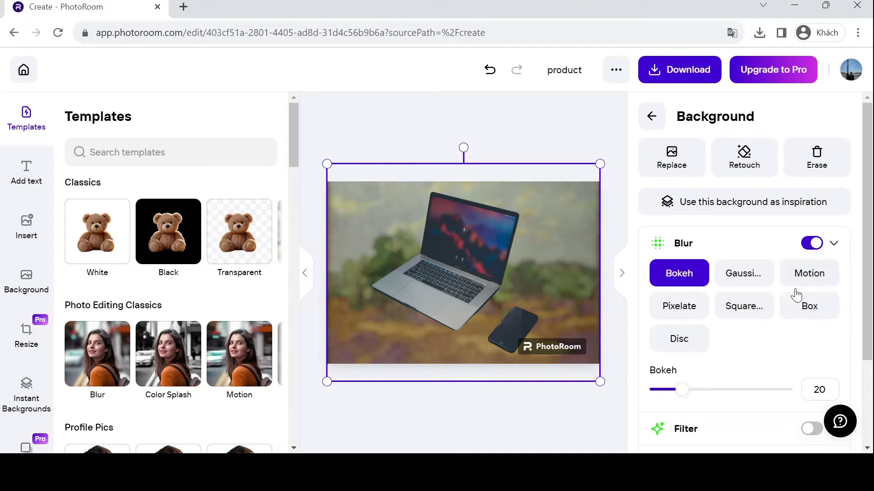
{"action": "scroll", "coordinate": [777, 330], "scroll_direction": "down", "scroll_amount": 2}
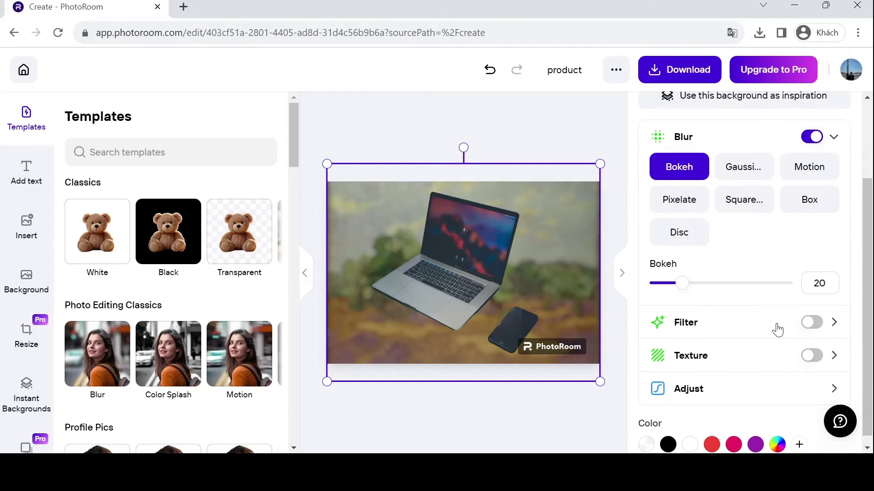
{"action": "left_click", "coordinate": [811, 322]}
{"action": "scroll", "coordinate": [757, 337], "scroll_direction": "down", "scroll_amount": 2}
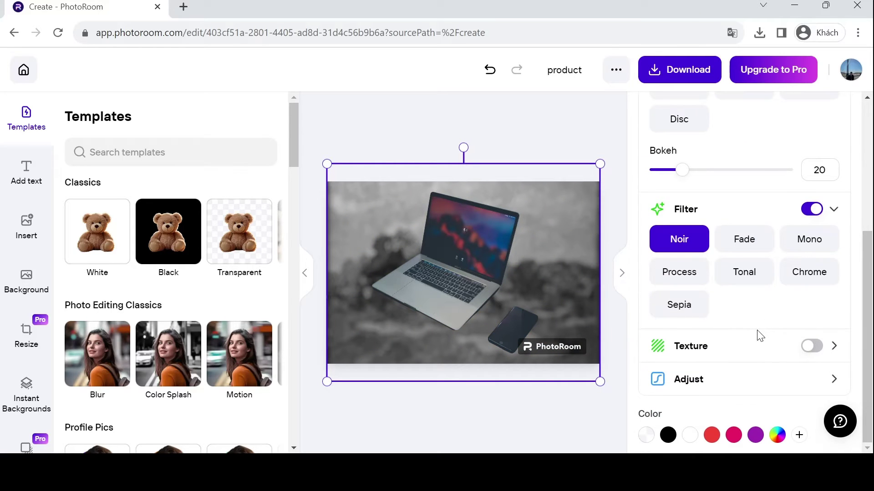
{"action": "left_click", "coordinate": [804, 346]}
{"action": "scroll", "coordinate": [757, 342], "scroll_direction": "down", "scroll_amount": 2}
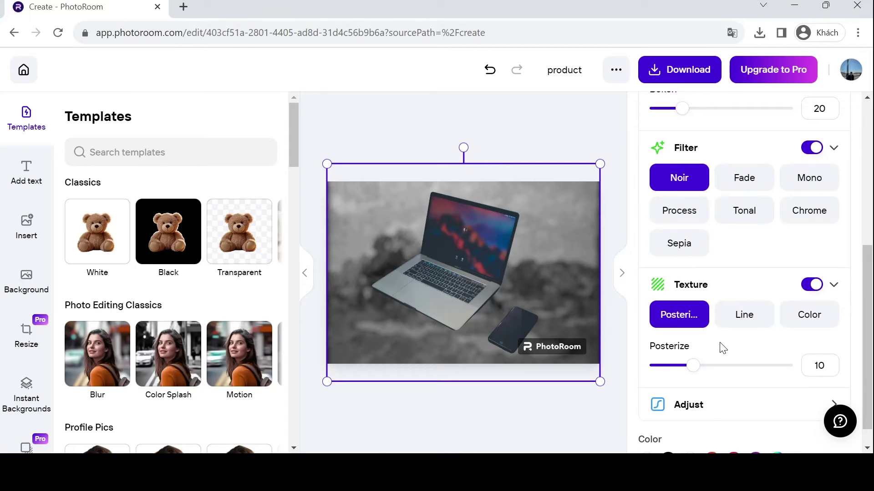
{"action": "scroll", "coordinate": [721, 360], "scroll_direction": "up", "scroll_amount": 3}
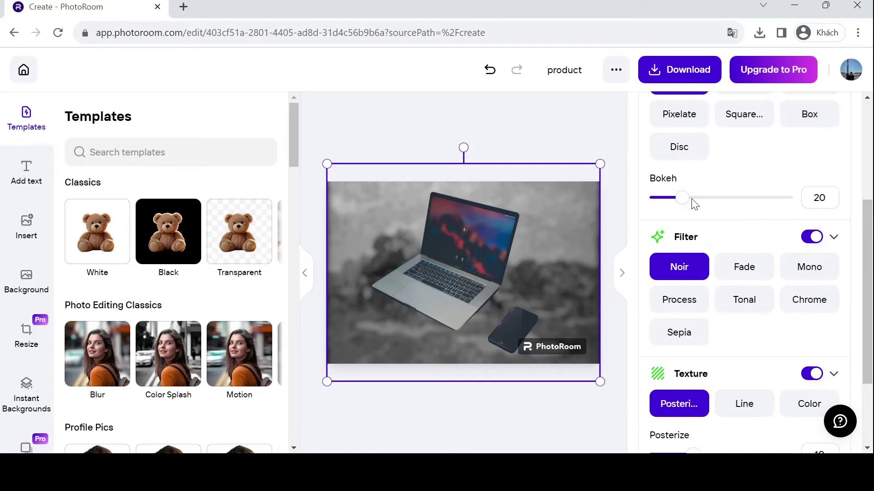
{"action": "scroll", "coordinate": [715, 218], "scroll_direction": "up", "scroll_amount": 3}
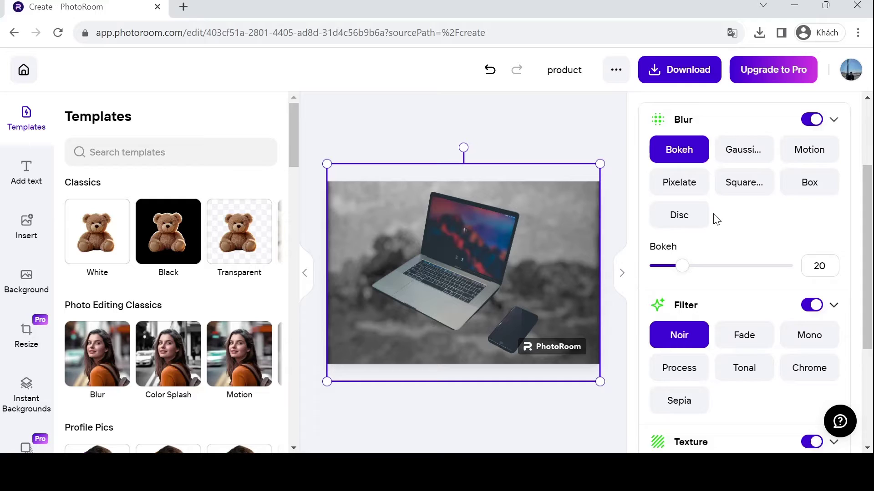
{"action": "scroll", "coordinate": [715, 218], "scroll_direction": "down", "scroll_amount": 2}
{"action": "scroll", "coordinate": [717, 220], "scroll_direction": "down", "scroll_amount": 3}
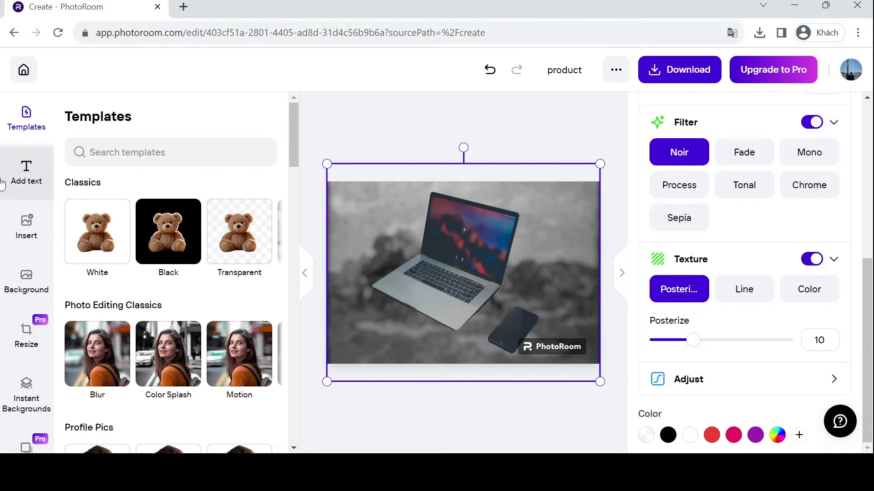
Step: Open Add text, leave the Background panel, and scroll the text styles to Neon
{"action": "left_click", "coordinate": [21, 181]}
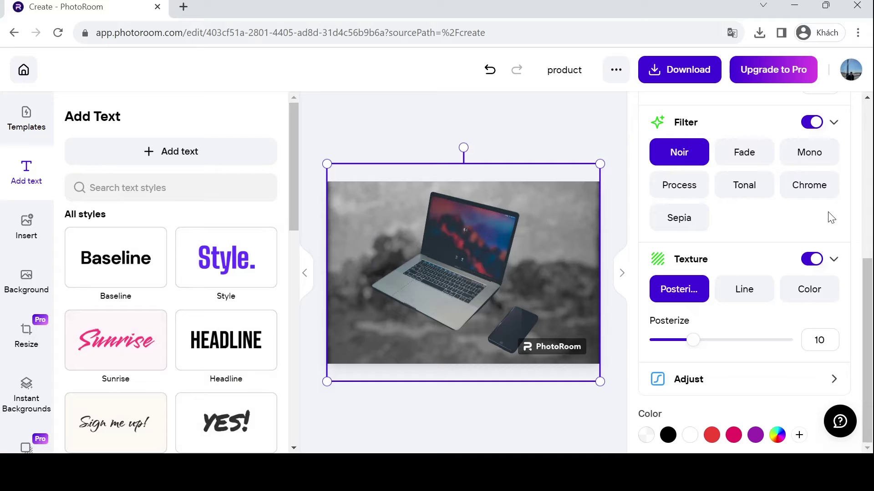
{"action": "scroll", "coordinate": [824, 228], "scroll_direction": "up", "scroll_amount": 7}
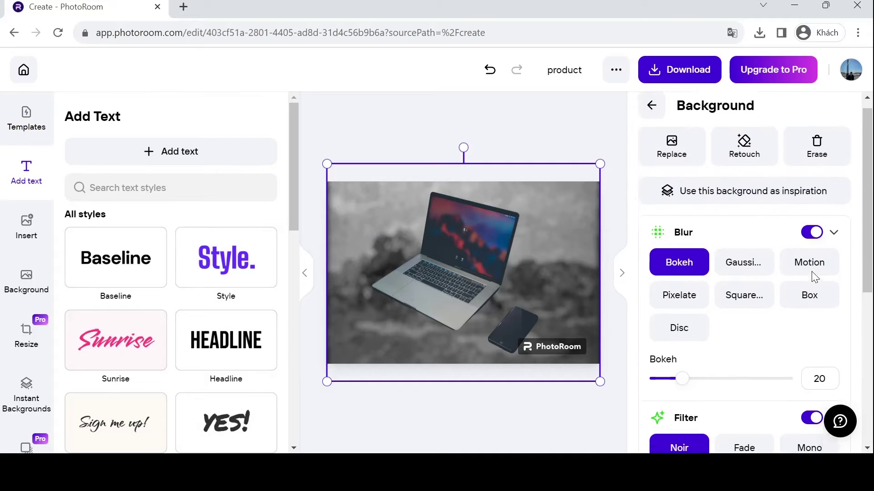
{"action": "left_click", "coordinate": [653, 119]}
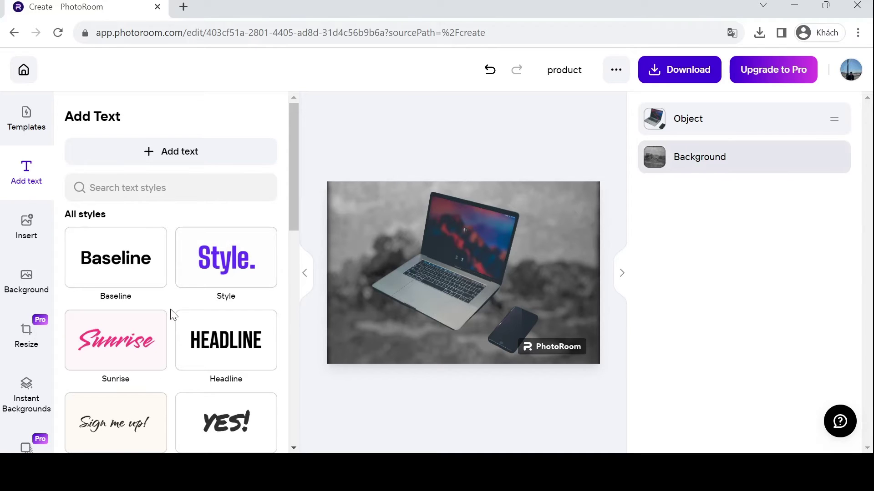
{"action": "scroll", "coordinate": [168, 384], "scroll_direction": "down", "scroll_amount": 3}
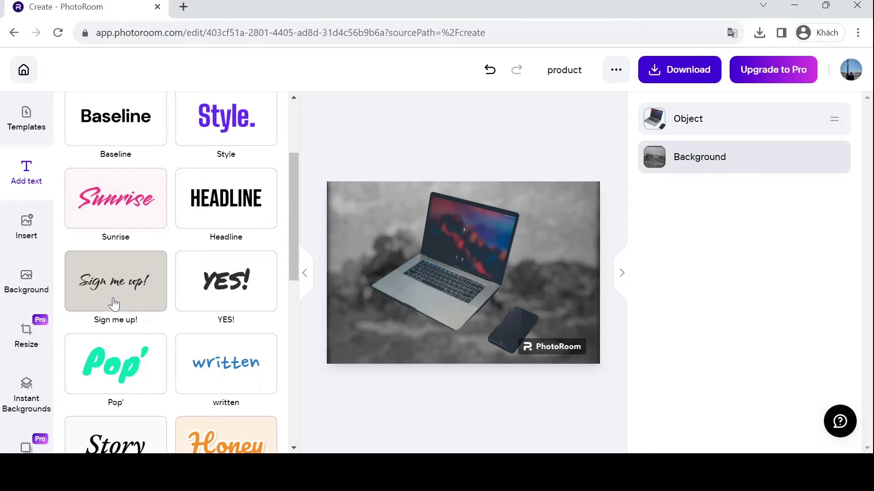
{"action": "scroll", "coordinate": [114, 304], "scroll_direction": "down", "scroll_amount": 4}
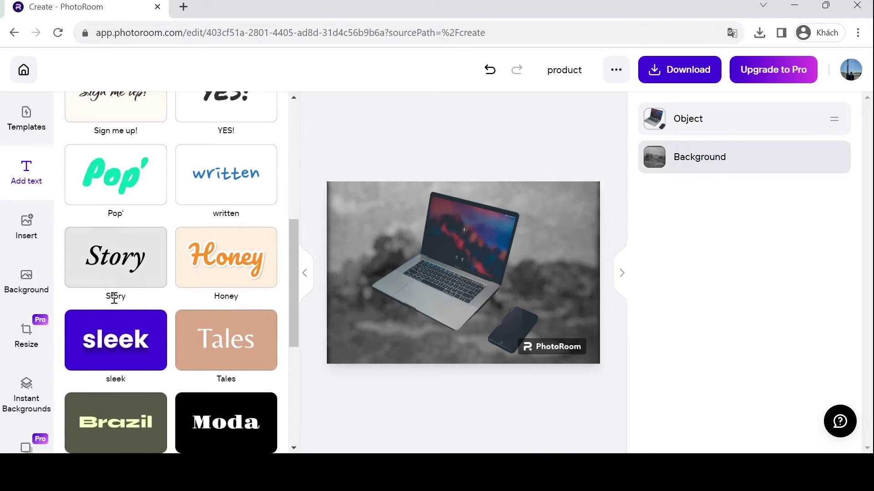
{"action": "scroll", "coordinate": [206, 370], "scroll_direction": "down", "scroll_amount": 6}
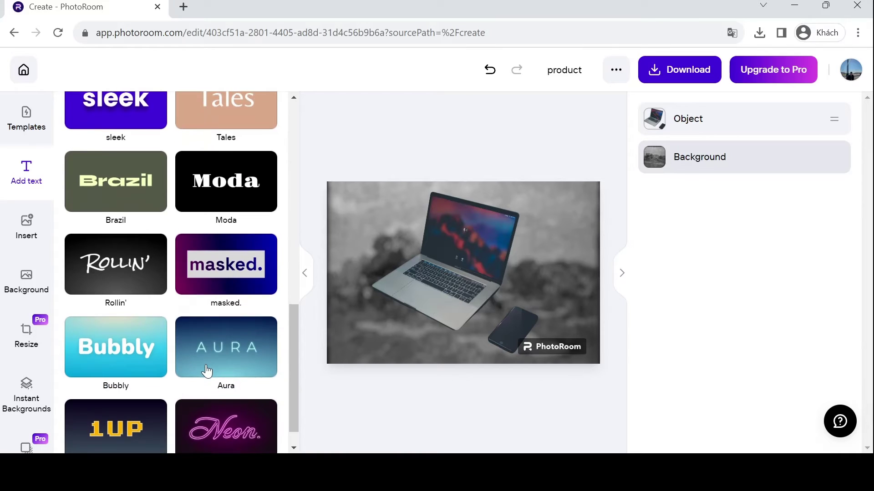
{"action": "scroll", "coordinate": [207, 369], "scroll_direction": "up", "scroll_amount": 1}
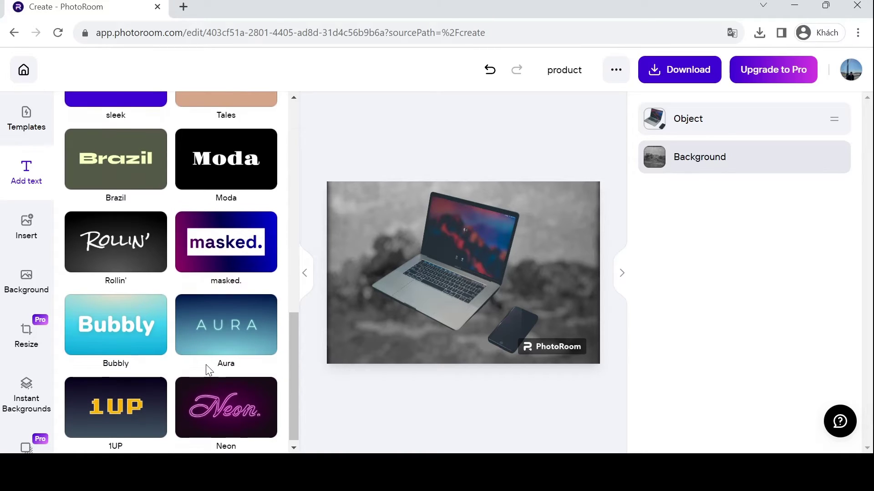
{"action": "scroll", "coordinate": [207, 371], "scroll_direction": "down", "scroll_amount": 1}
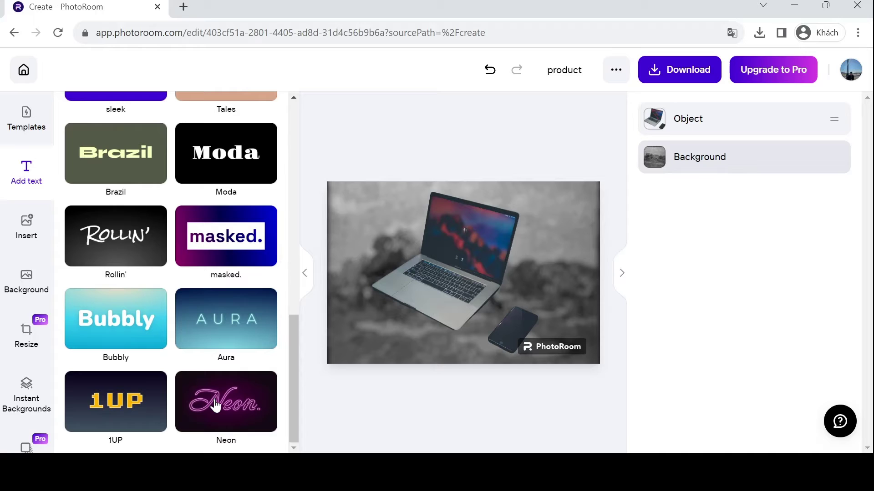
Step: Add a Neon-style text layer, deleting the first attempt and adding it again
{"action": "left_click", "coordinate": [216, 406]}
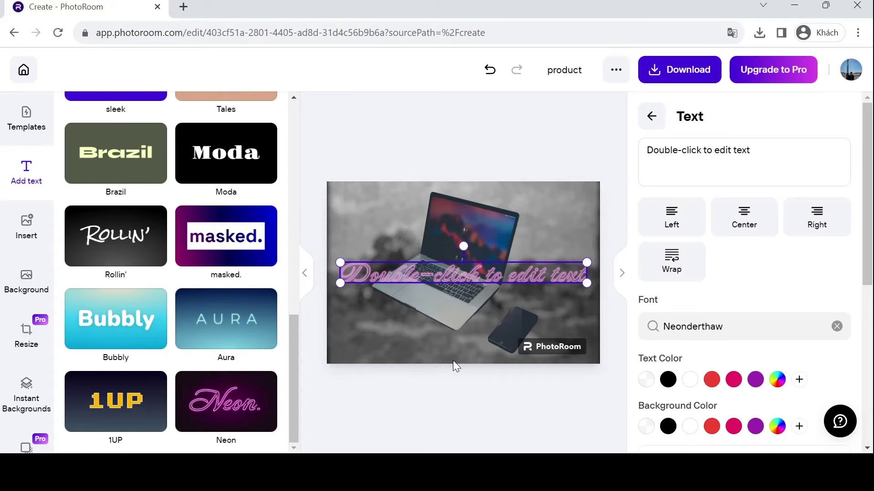
{"action": "key", "text": "Delete"}
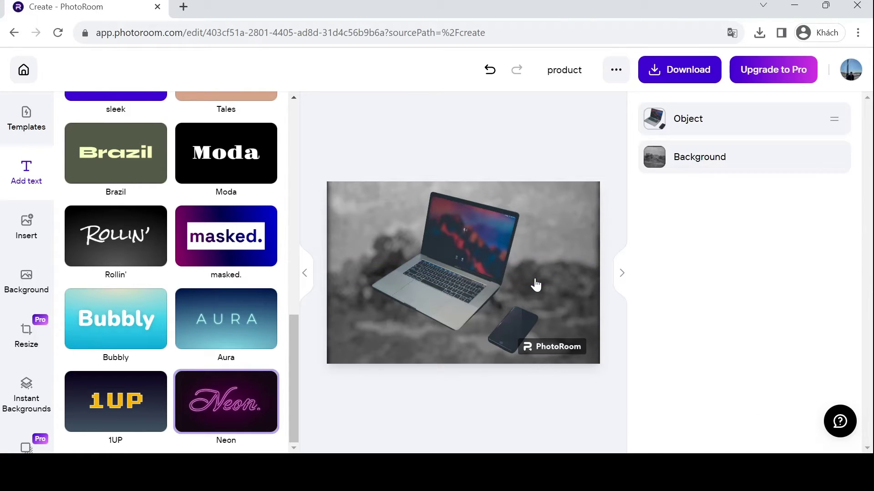
{"action": "left_click", "coordinate": [233, 401]}
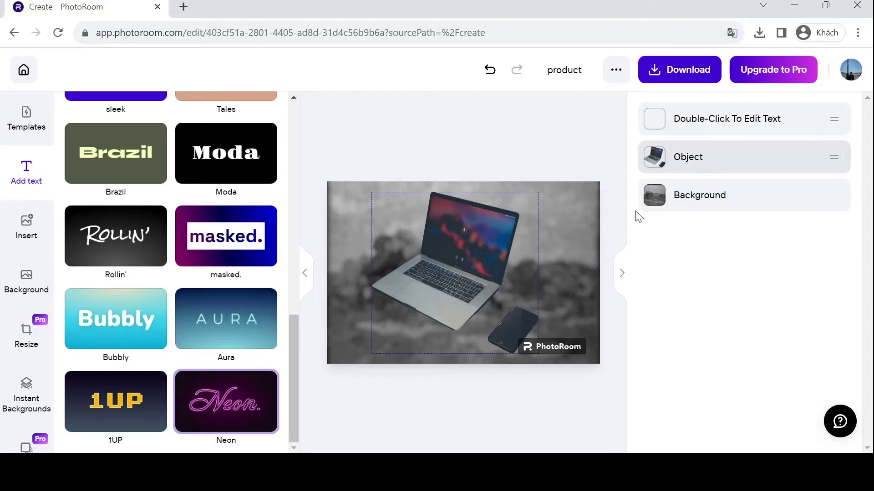
Step: Change the text to '50% discount only today' and move it to the top of the photo
{"action": "left_click_drag", "start_coordinate": [775, 152], "coordinate": [639, 160]}
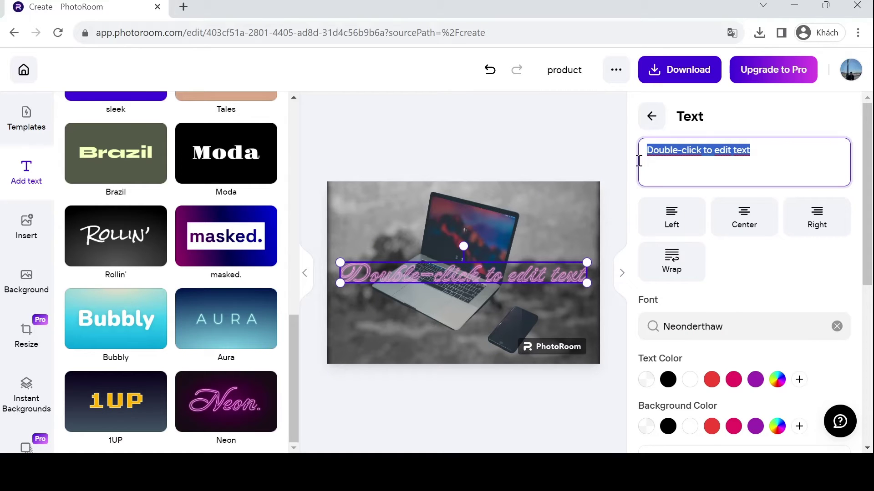
{"action": "type", "text": "50%"}
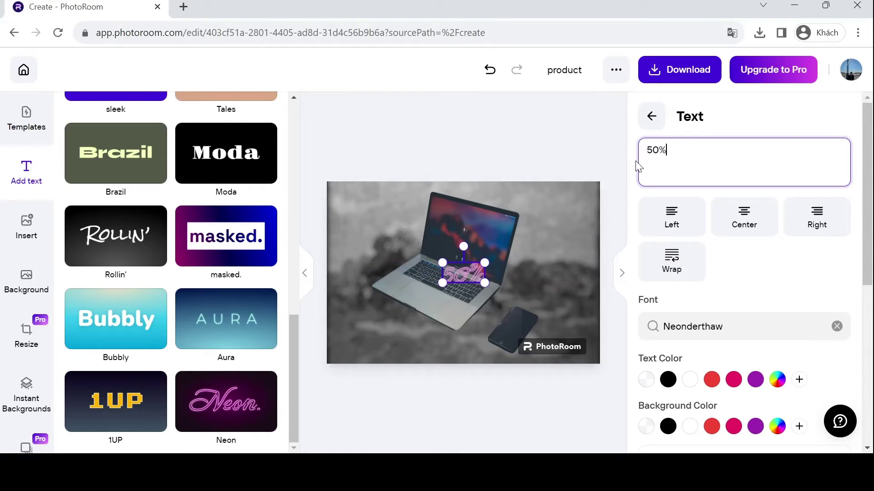
{"action": "type", "text": " disco"}
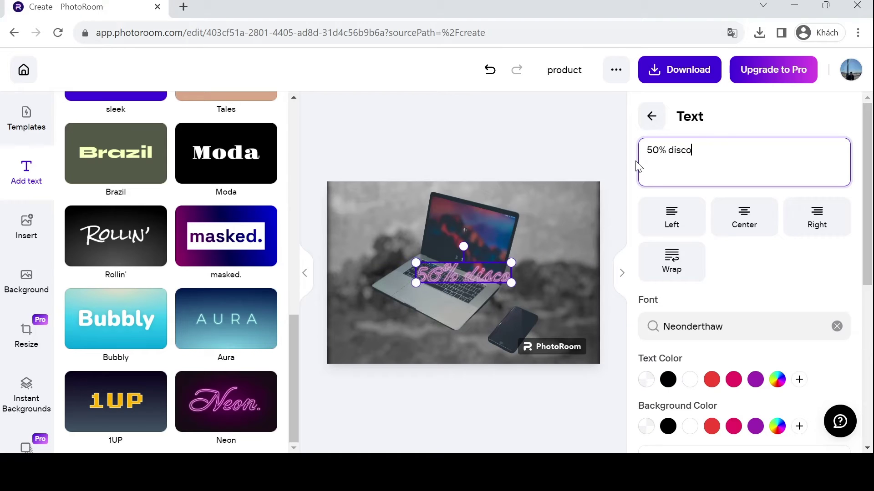
{"action": "type", "text": "unt only tod"}
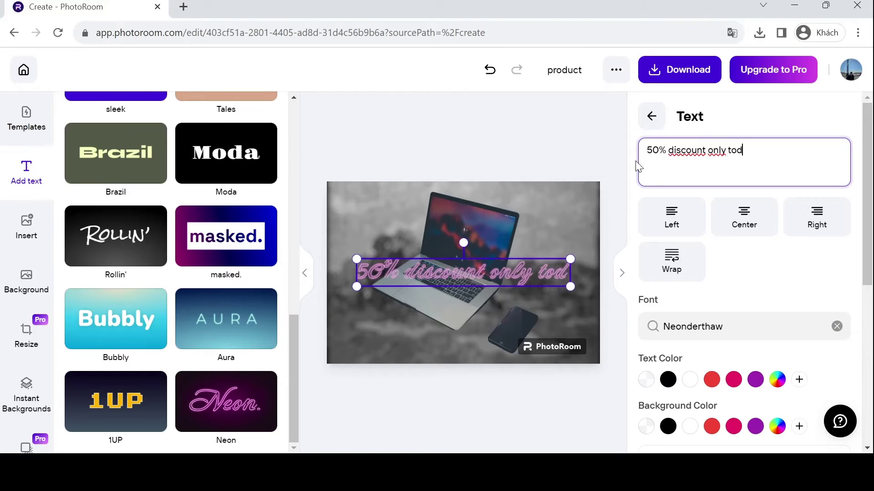
{"action": "type", "text": "ay"}
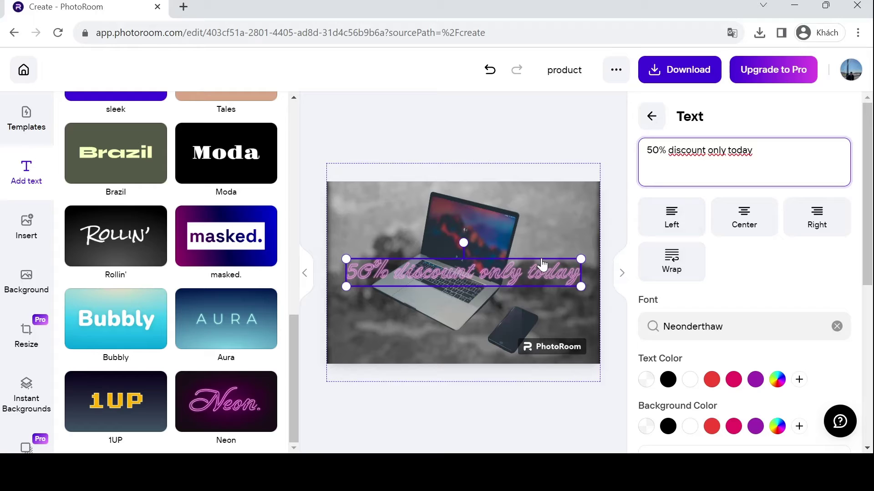
{"action": "left_click", "coordinate": [531, 270]}
{"action": "left_click_drag", "start_coordinate": [533, 247], "coordinate": [514, 208]}
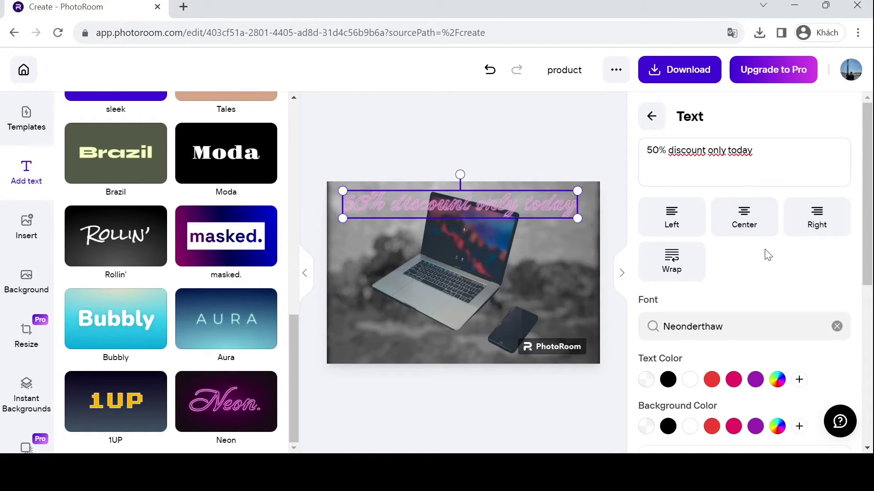
Step: Set the discount text's font to Nanum Gothic
{"action": "scroll", "coordinate": [768, 255], "scroll_direction": "down", "scroll_amount": 2}
{"action": "scroll", "coordinate": [768, 255], "scroll_direction": "up", "scroll_amount": 2}
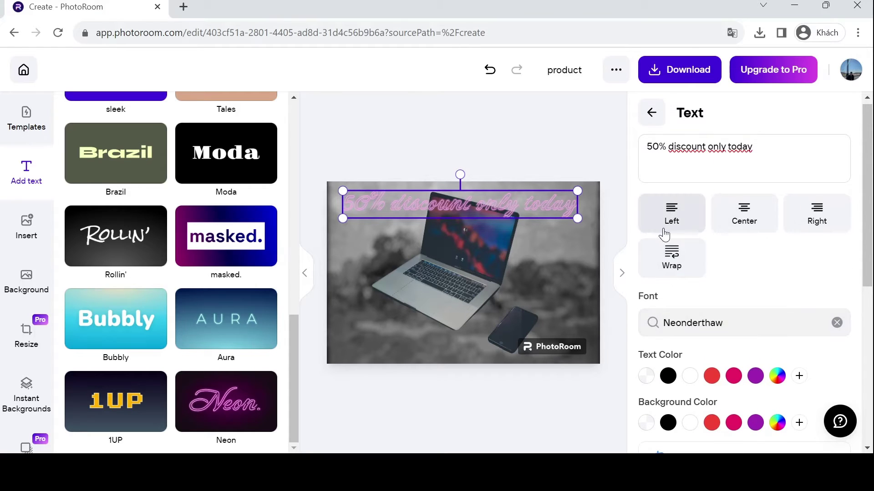
{"action": "scroll", "coordinate": [783, 268], "scroll_direction": "down", "scroll_amount": 2}
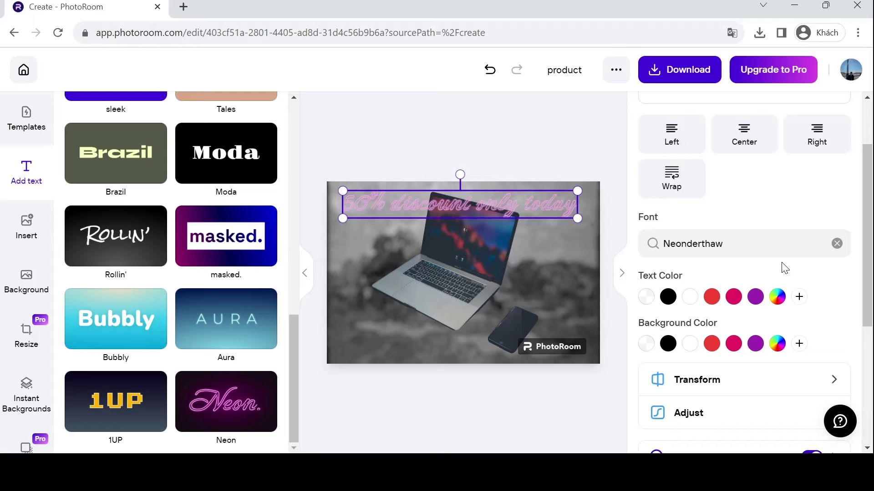
{"action": "scroll", "coordinate": [757, 248], "scroll_direction": "down", "scroll_amount": 1}
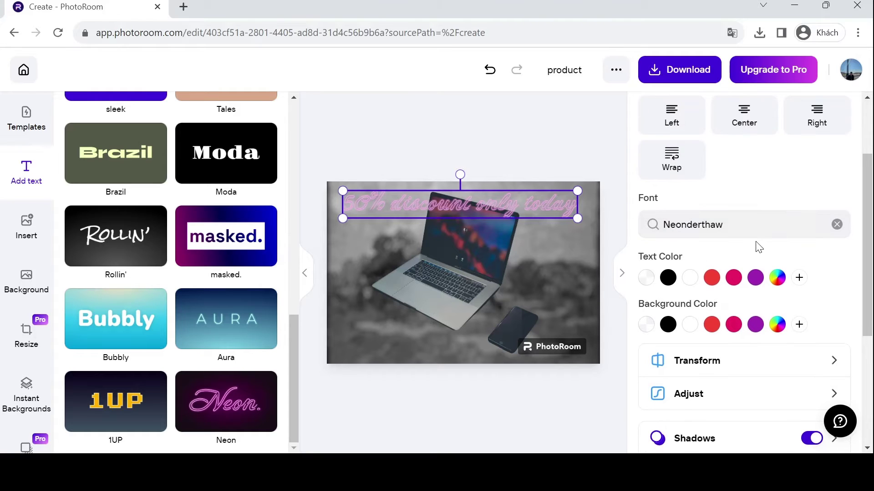
{"action": "left_click", "coordinate": [756, 224]}
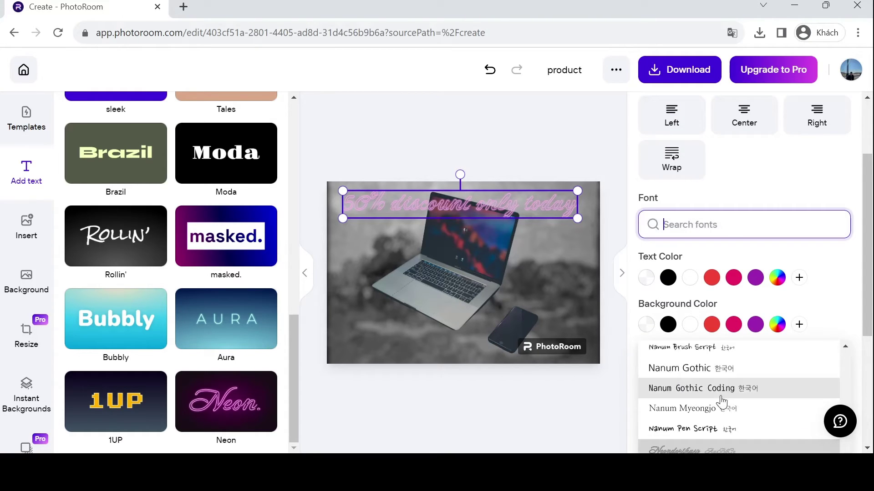
{"action": "left_click", "coordinate": [693, 369]}
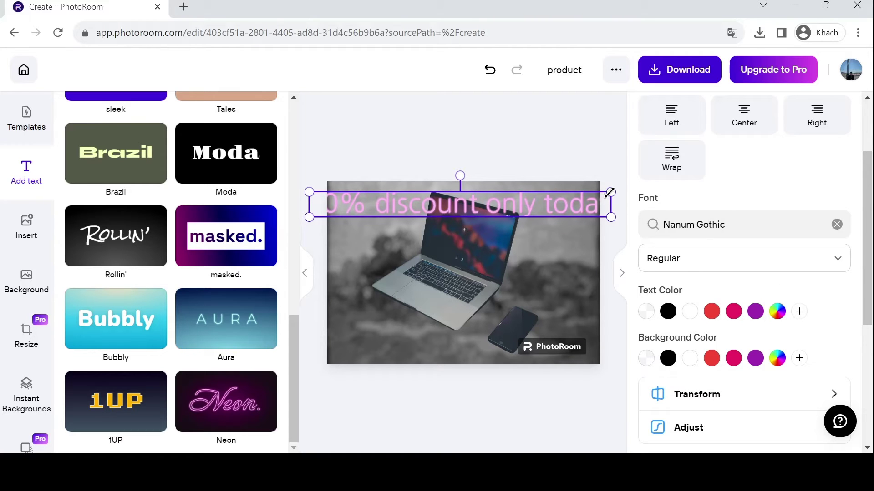
Step: Resize and nudge the discount text so it spans the top of the photo, centred
{"action": "left_click_drag", "start_coordinate": [610, 192], "coordinate": [579, 195]}
{"action": "scroll", "coordinate": [728, 334], "scroll_direction": "down", "scroll_amount": 2}
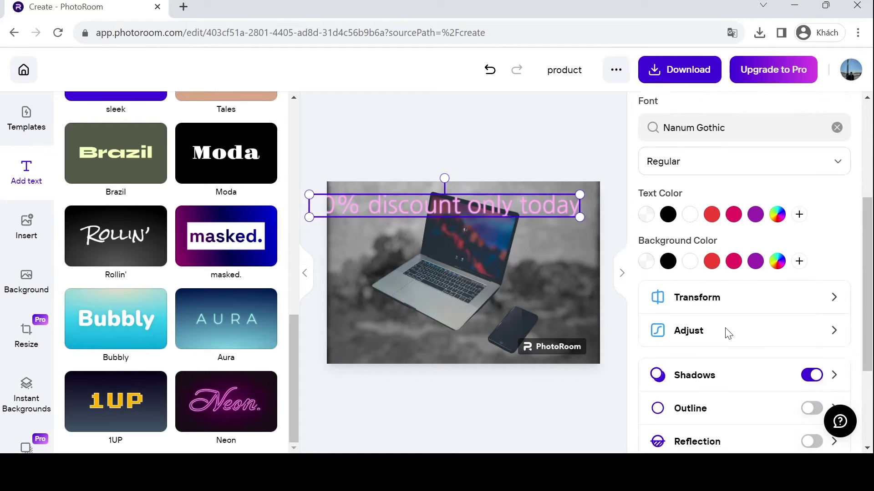
{"action": "scroll", "coordinate": [728, 333], "scroll_direction": "down", "scroll_amount": 3}
{"action": "scroll", "coordinate": [726, 333], "scroll_direction": "up", "scroll_amount": 4}
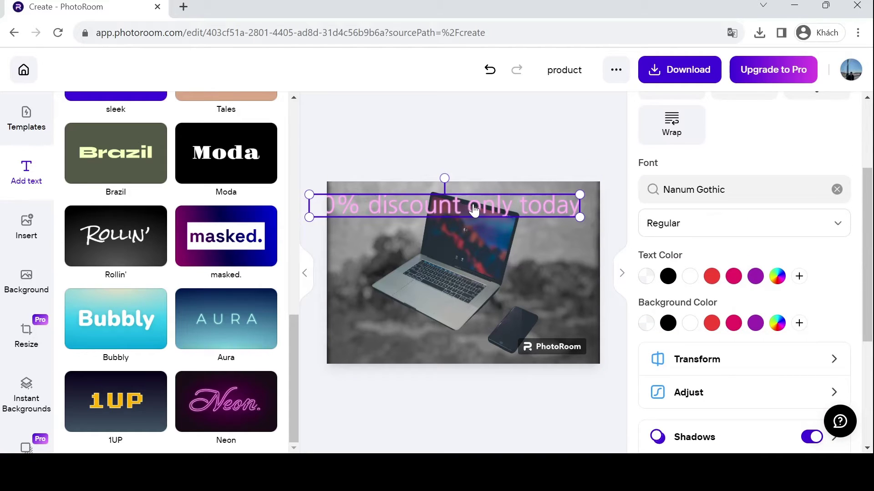
{"action": "left_click_drag", "start_coordinate": [470, 211], "coordinate": [489, 212]}
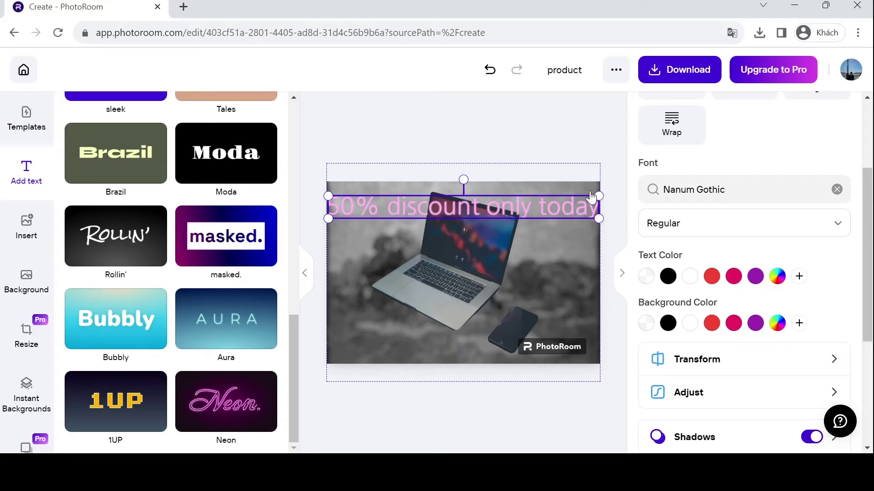
{"action": "left_click_drag", "start_coordinate": [593, 197], "coordinate": [582, 198]}
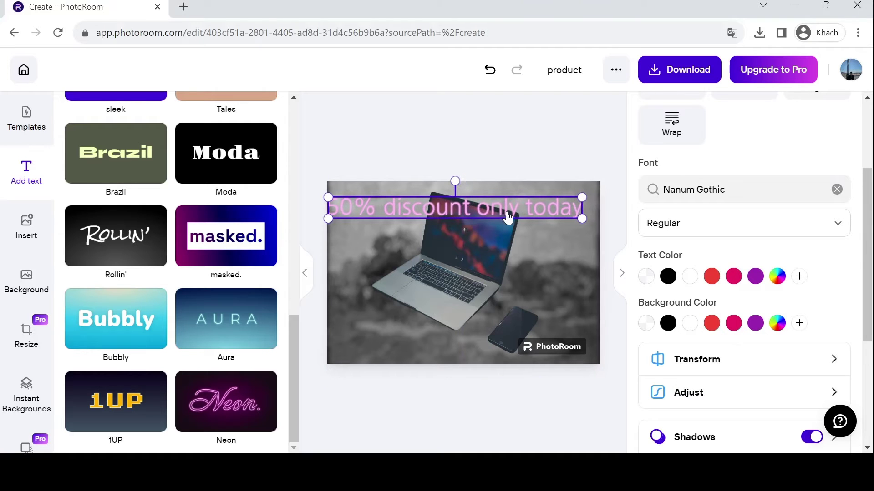
{"action": "left_click_drag", "start_coordinate": [490, 209], "coordinate": [508, 211]}
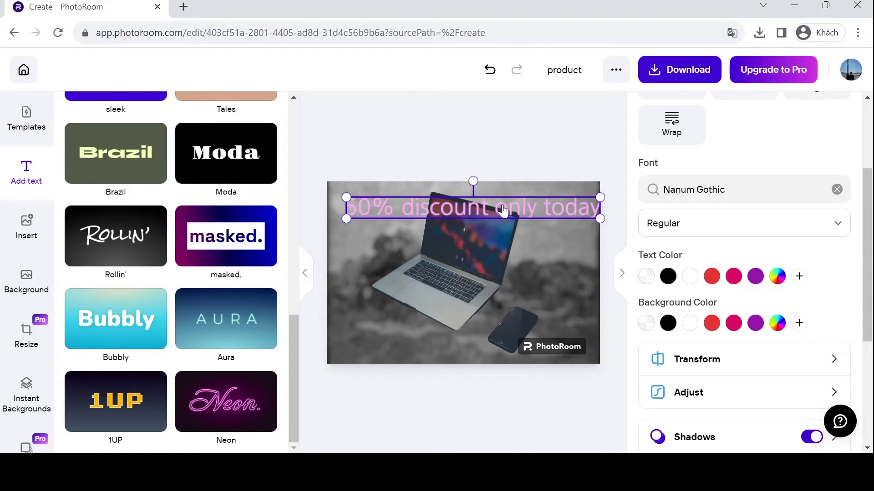
{"action": "left_click_drag", "start_coordinate": [587, 206], "coordinate": [584, 201]}
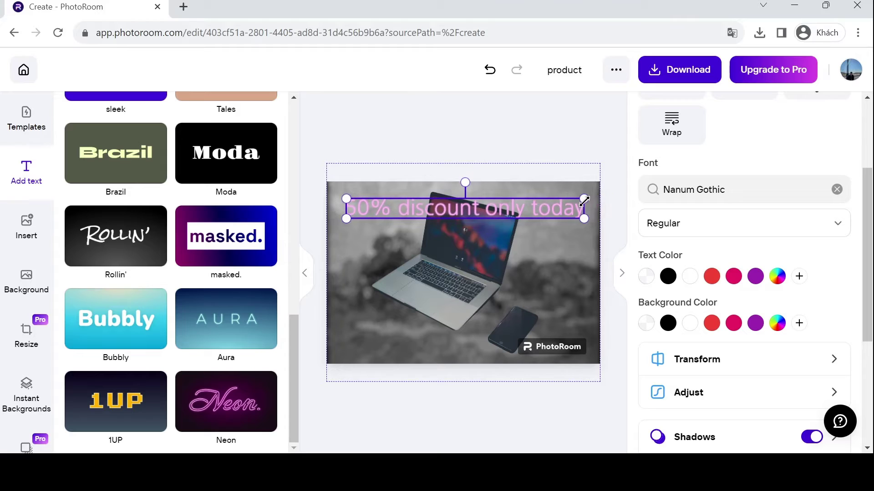
{"action": "left_click_drag", "start_coordinate": [512, 206], "coordinate": [519, 206]}
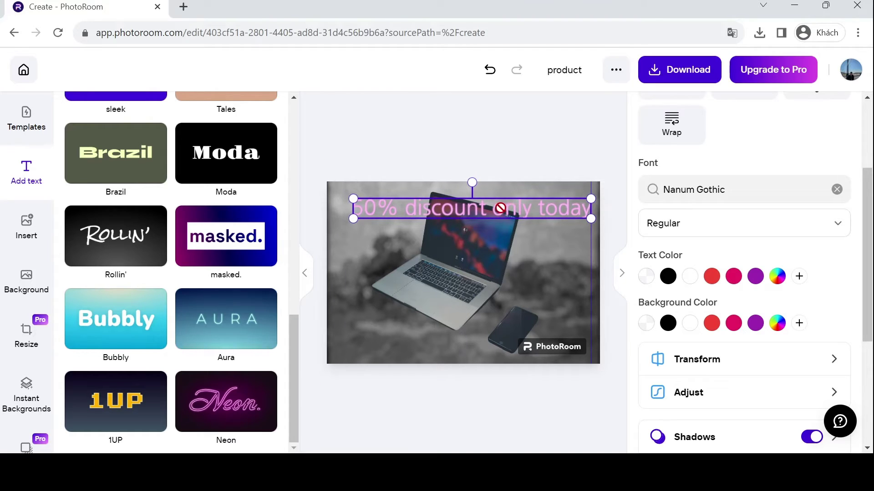
{"action": "left_click_drag", "start_coordinate": [493, 209], "coordinate": [516, 212]}
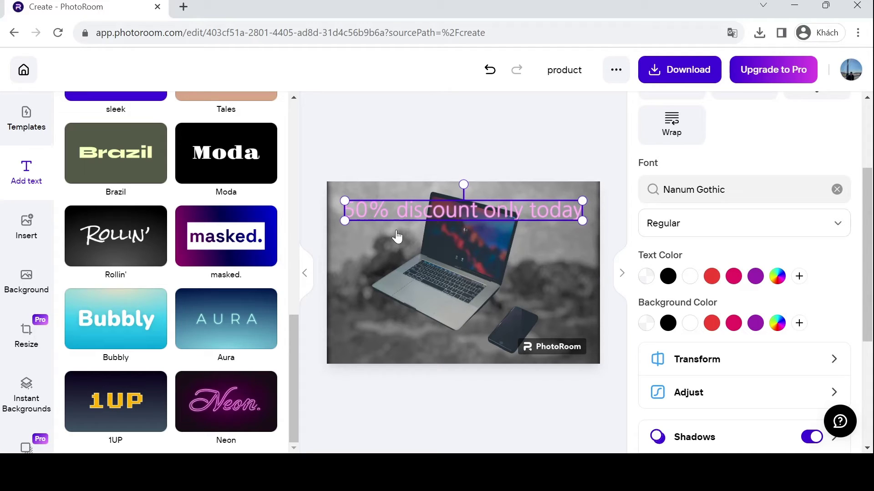
Step: Open the Insert library and scroll down to the Discount graphics
{"action": "scroll", "coordinate": [114, 314], "scroll_direction": "up", "scroll_amount": 10}
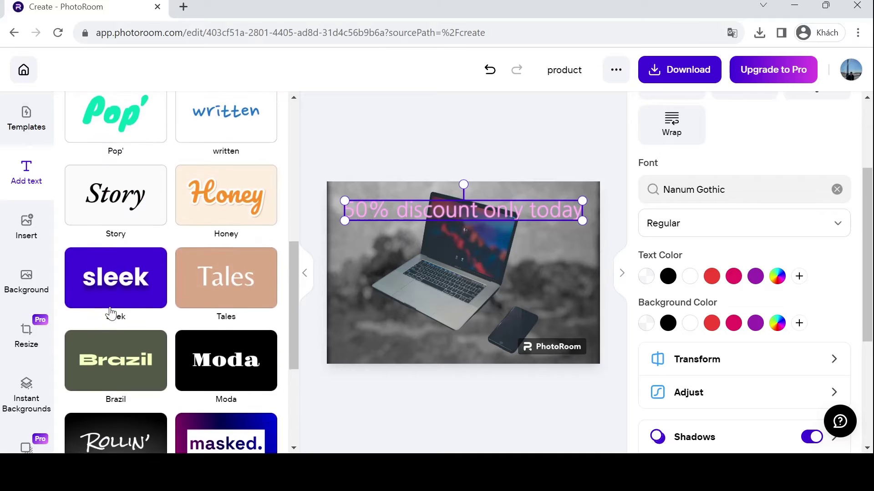
{"action": "left_click", "coordinate": [28, 231]}
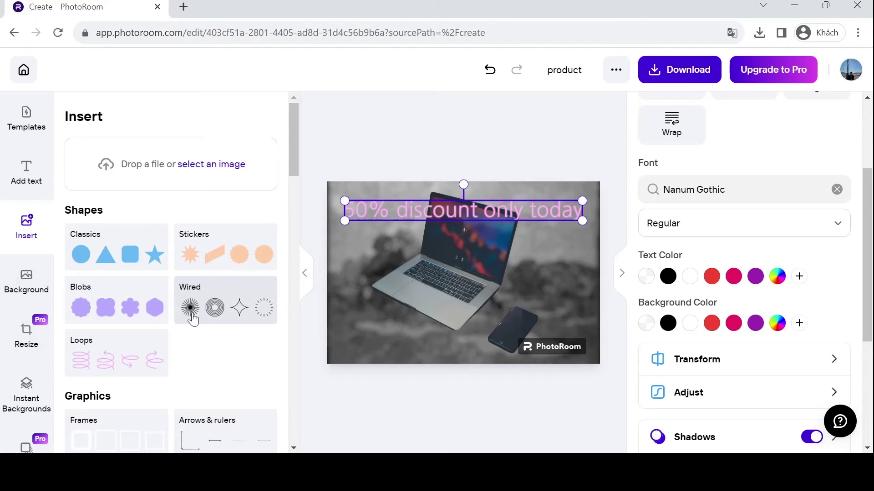
{"action": "scroll", "coordinate": [193, 318], "scroll_direction": "down", "scroll_amount": 2}
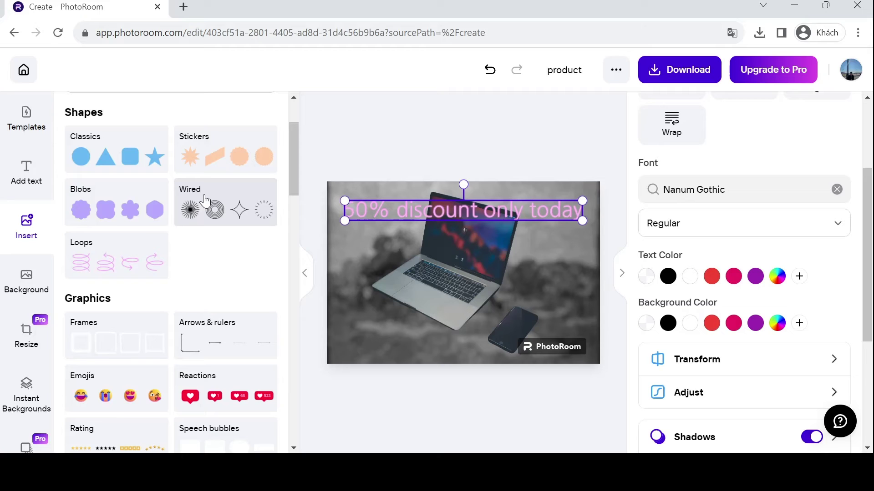
{"action": "scroll", "coordinate": [136, 322], "scroll_direction": "down", "scroll_amount": 4}
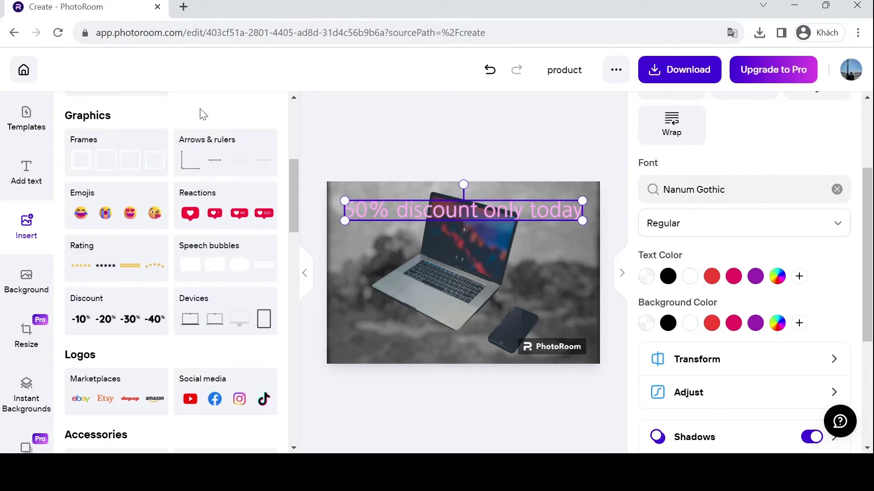
{"action": "scroll", "coordinate": [164, 321], "scroll_direction": "down", "scroll_amount": 3}
{"action": "scroll", "coordinate": [162, 322], "scroll_direction": "down", "scroll_amount": 2}
{"action": "scroll", "coordinate": [162, 319], "scroll_direction": "up", "scroll_amount": 4}
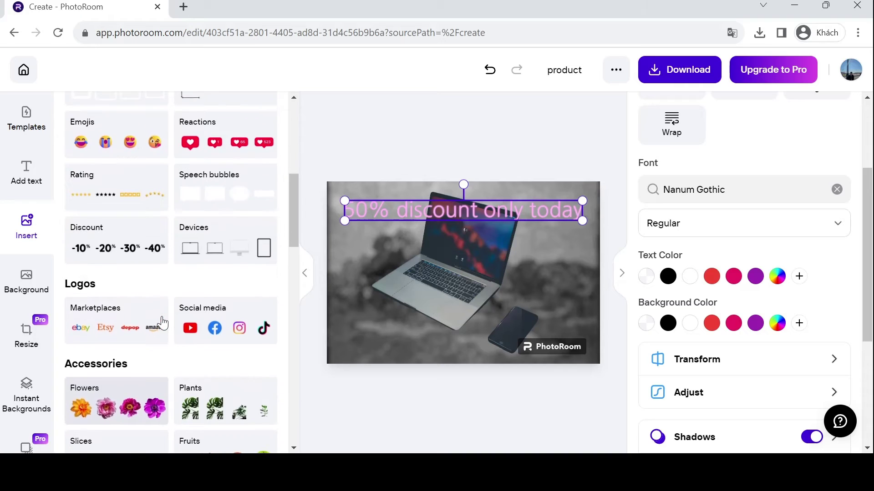
{"action": "scroll", "coordinate": [169, 309], "scroll_direction": "down", "scroll_amount": 1}
{"action": "scroll", "coordinate": [181, 295], "scroll_direction": "down", "scroll_amount": 1}
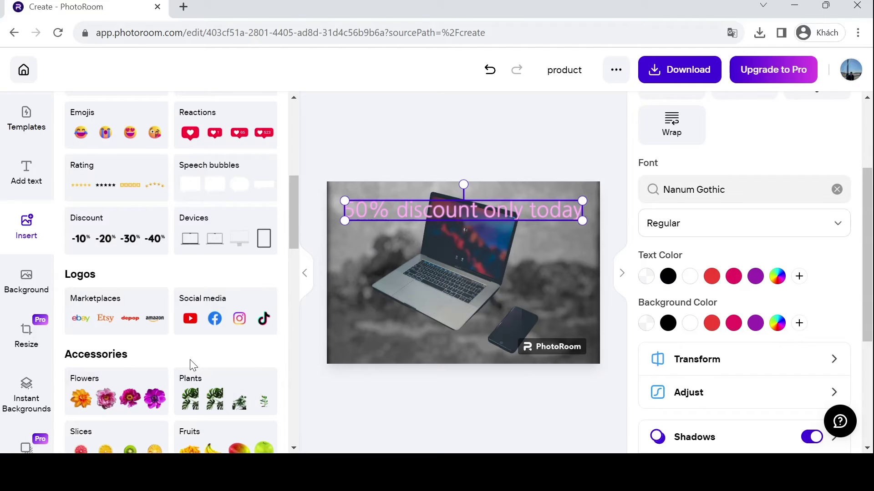
{"action": "scroll", "coordinate": [191, 364], "scroll_direction": "up", "scroll_amount": 5}
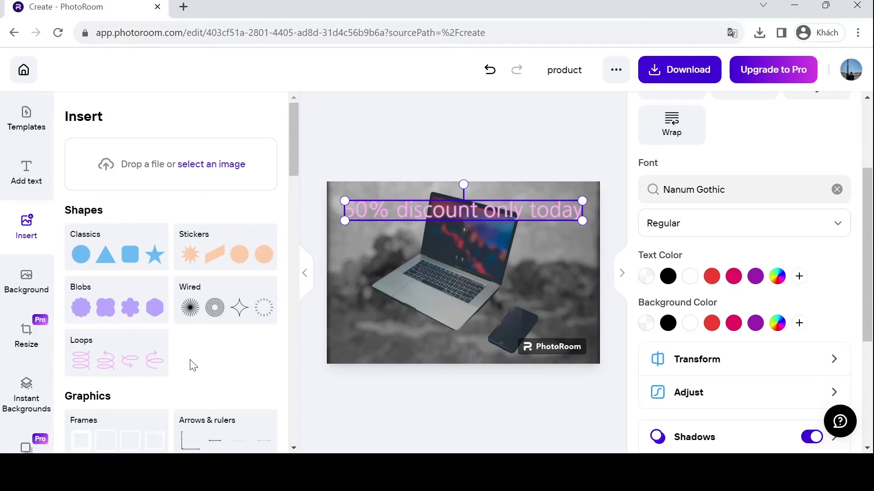
{"action": "scroll", "coordinate": [191, 364], "scroll_direction": "down", "scroll_amount": 5}
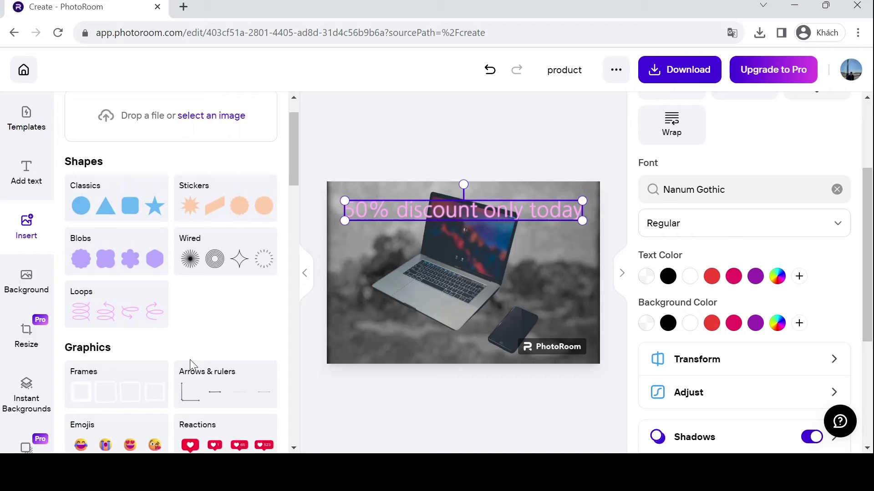
{"action": "scroll", "coordinate": [191, 364], "scroll_direction": "up", "scroll_amount": 1}
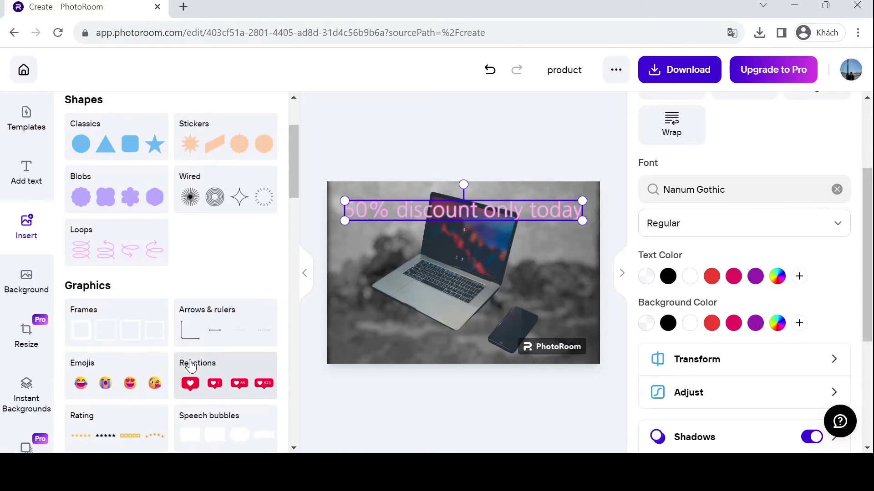
{"action": "scroll", "coordinate": [192, 366], "scroll_direction": "down", "scroll_amount": 3}
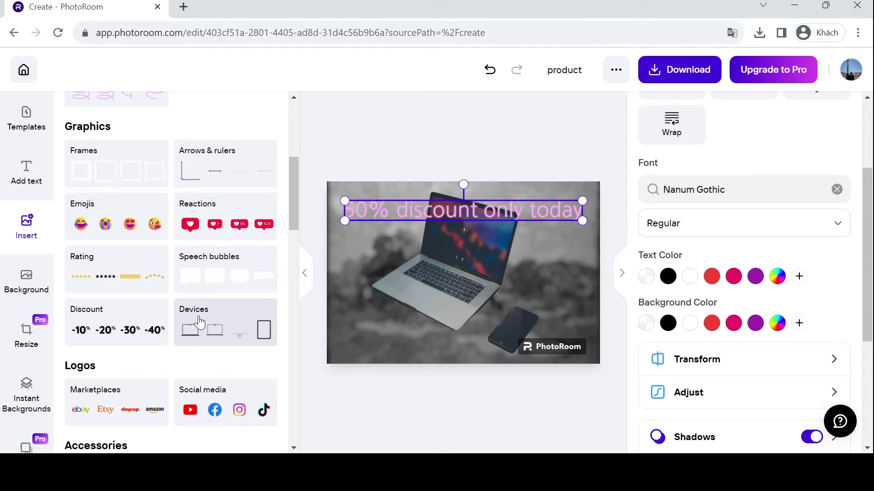
Step: Insert the -50% Discount sticker, shrink it and place it right of the laptop
{"action": "left_click", "coordinate": [122, 332]}
{"action": "scroll", "coordinate": [139, 289], "scroll_direction": "down", "scroll_amount": 1}
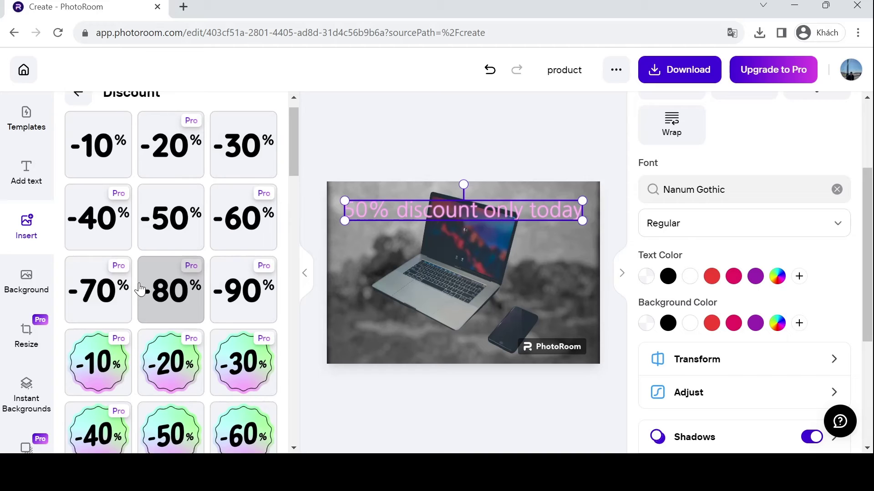
{"action": "scroll", "coordinate": [140, 289], "scroll_direction": "up", "scroll_amount": 1}
{"action": "left_click", "coordinate": [172, 234]}
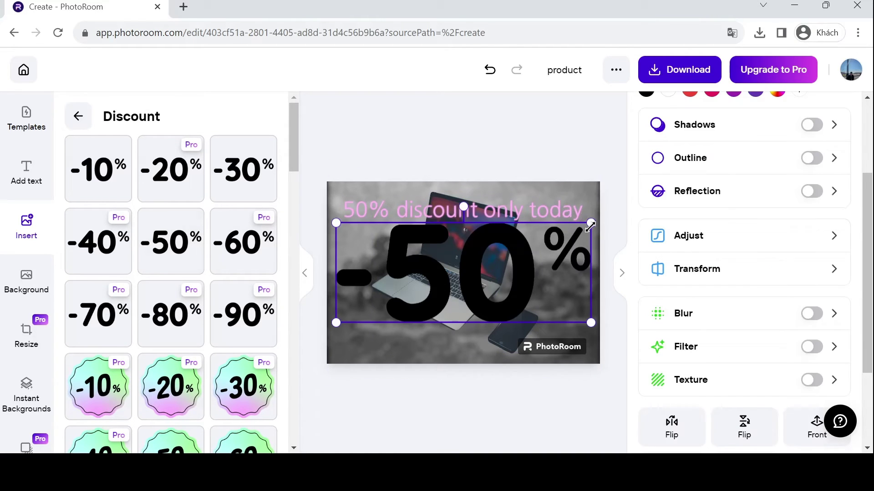
{"action": "left_click_drag", "start_coordinate": [570, 237], "coordinate": [575, 262]}
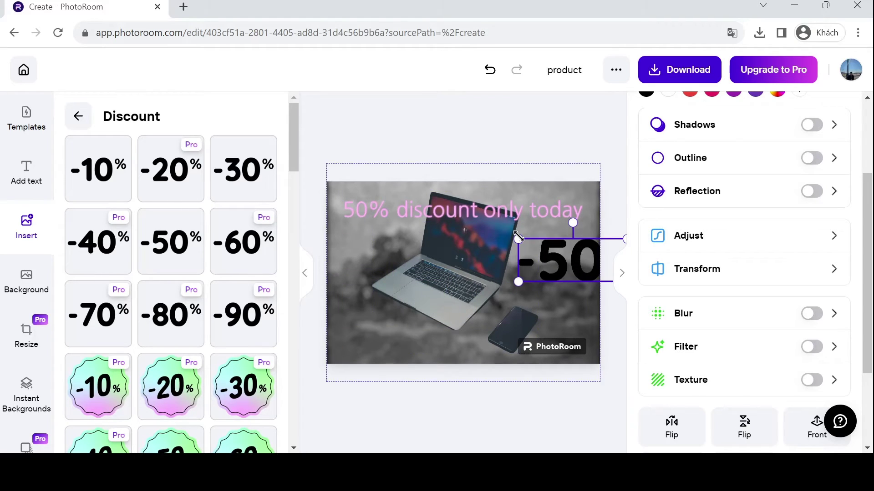
{"action": "left_click_drag", "start_coordinate": [519, 237], "coordinate": [533, 255]}
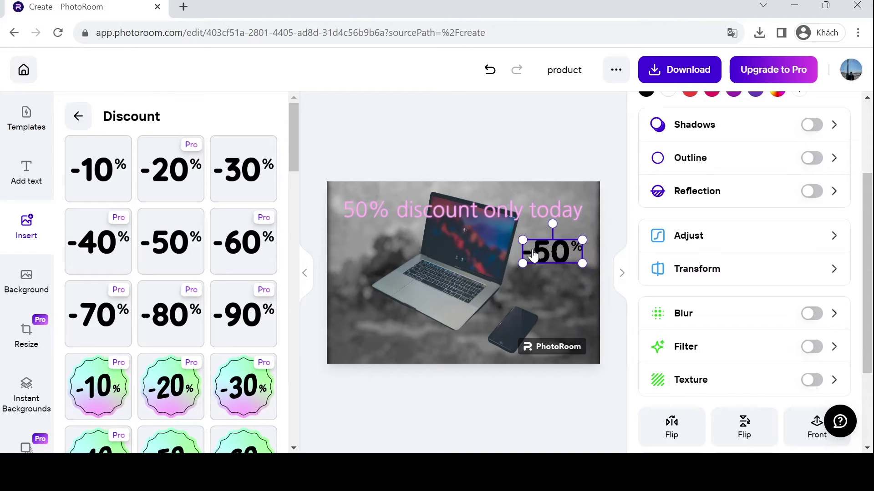
Step: Return to the Insert library and browse the Marketplaces logo collection
{"action": "left_click", "coordinate": [27, 283]}
{"action": "left_click", "coordinate": [36, 230]}
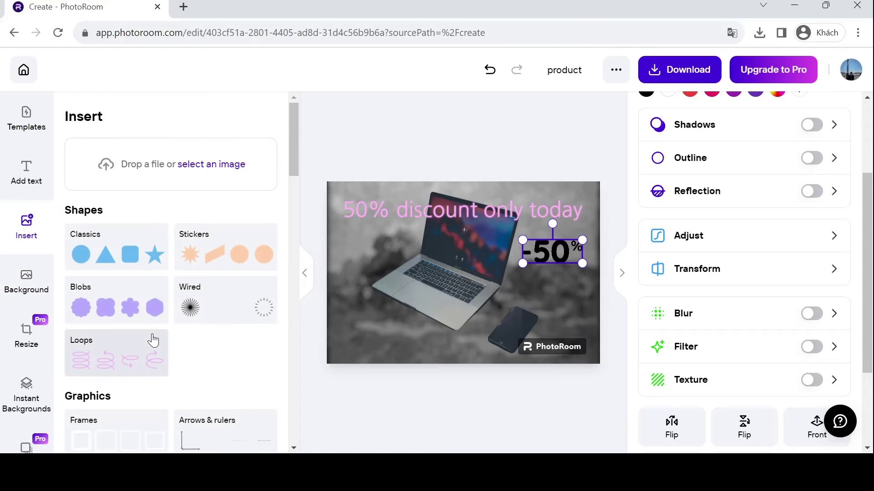
{"action": "scroll", "coordinate": [152, 334], "scroll_direction": "down", "scroll_amount": 10}
{"action": "scroll", "coordinate": [152, 334], "scroll_direction": "down", "scroll_amount": 2}
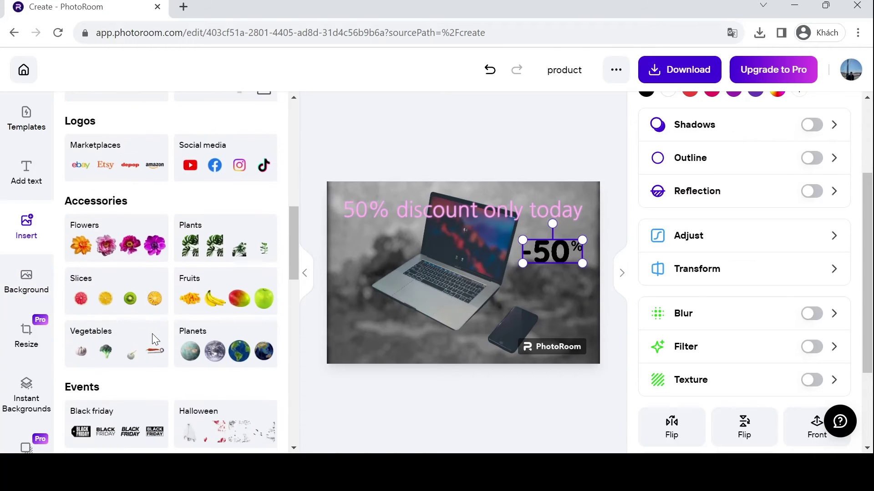
{"action": "left_click", "coordinate": [156, 167]}
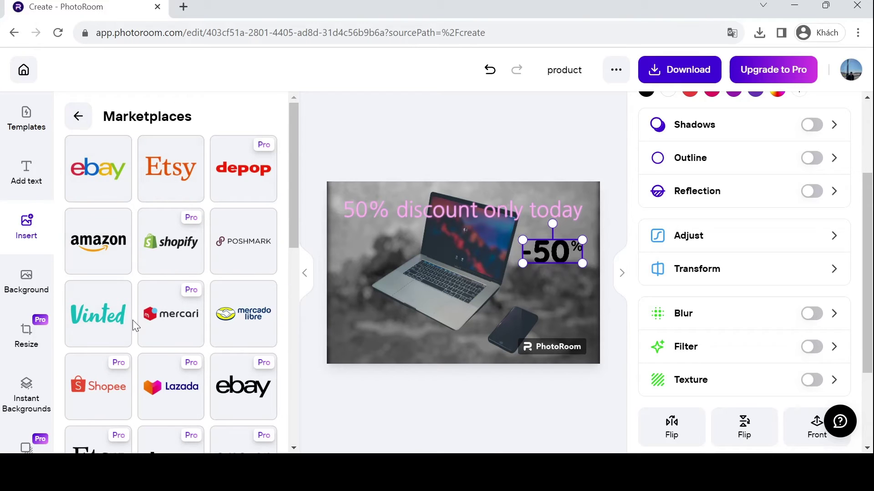
{"action": "scroll", "coordinate": [101, 209], "scroll_direction": "down", "scroll_amount": 10}
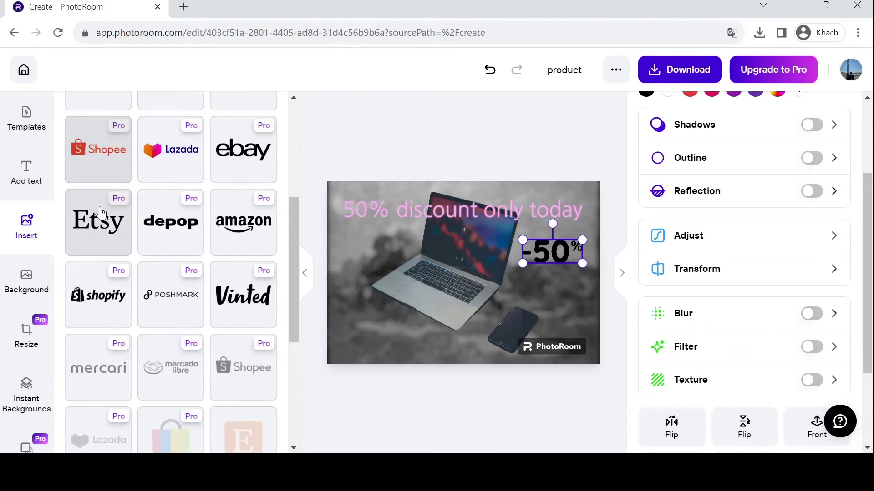
{"action": "scroll", "coordinate": [101, 214], "scroll_direction": "down", "scroll_amount": 1}
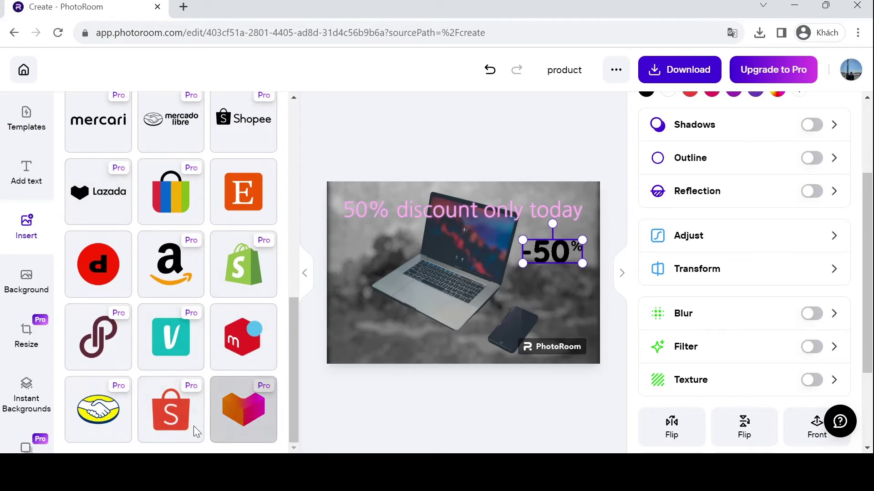
{"action": "scroll", "coordinate": [172, 314], "scroll_direction": "up", "scroll_amount": 10}
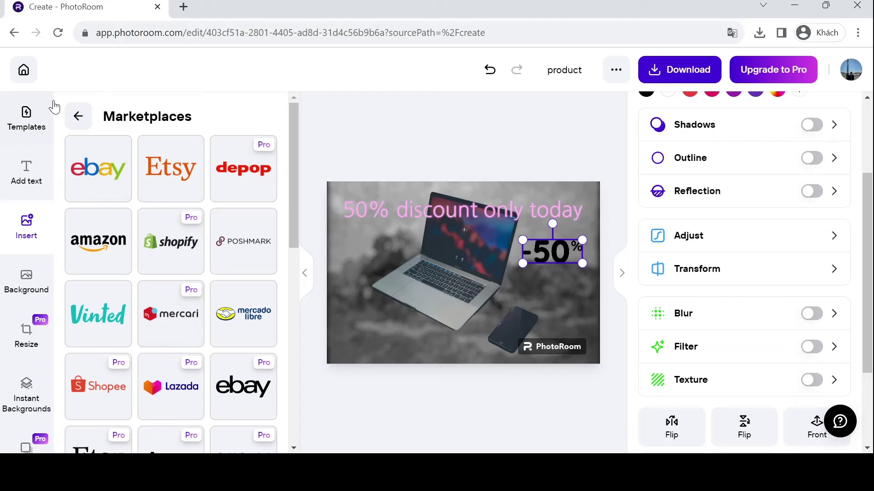
Step: Go back to the full Insert list and scroll down to the Events stickers
{"action": "left_click", "coordinate": [70, 113]}
{"action": "scroll", "coordinate": [188, 329], "scroll_direction": "down", "scroll_amount": 4}
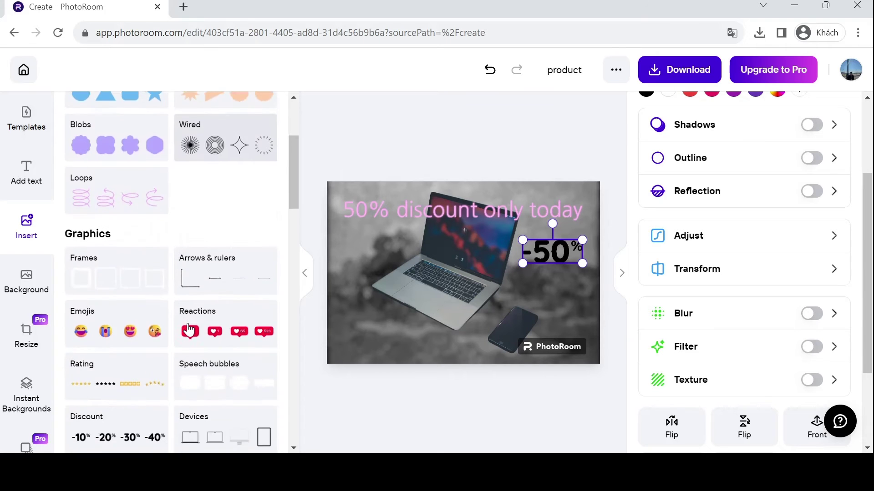
{"action": "scroll", "coordinate": [189, 328], "scroll_direction": "down", "scroll_amount": 10}
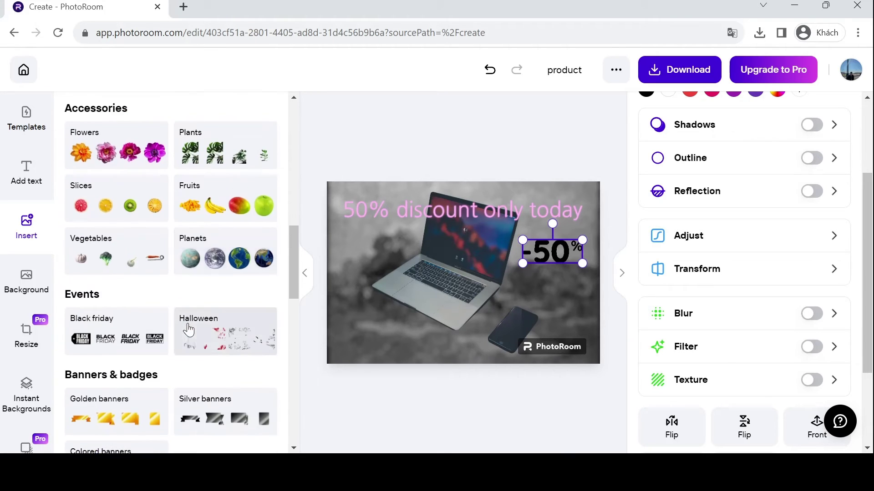
{"action": "scroll", "coordinate": [171, 283], "scroll_direction": "down", "scroll_amount": 3}
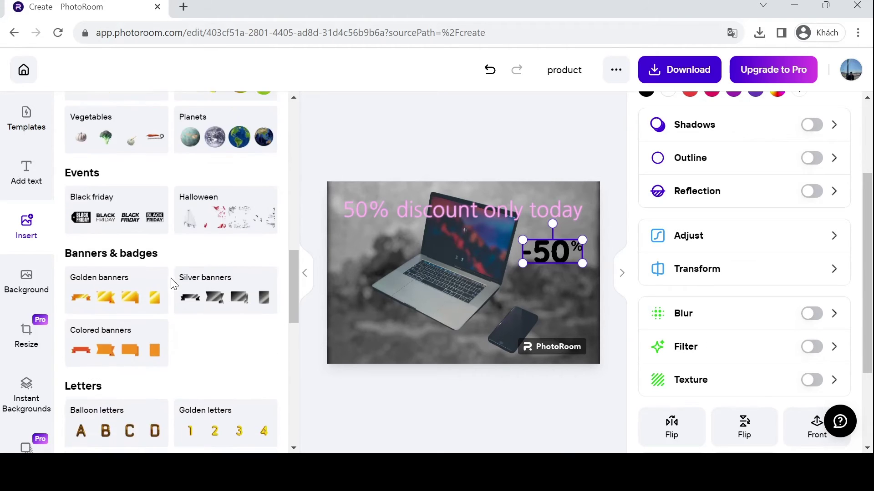
Step: Add the black Black Friday tag sticker, shrink it, tilt it about 25°, and place it below the -50%
{"action": "left_click", "coordinate": [125, 231]}
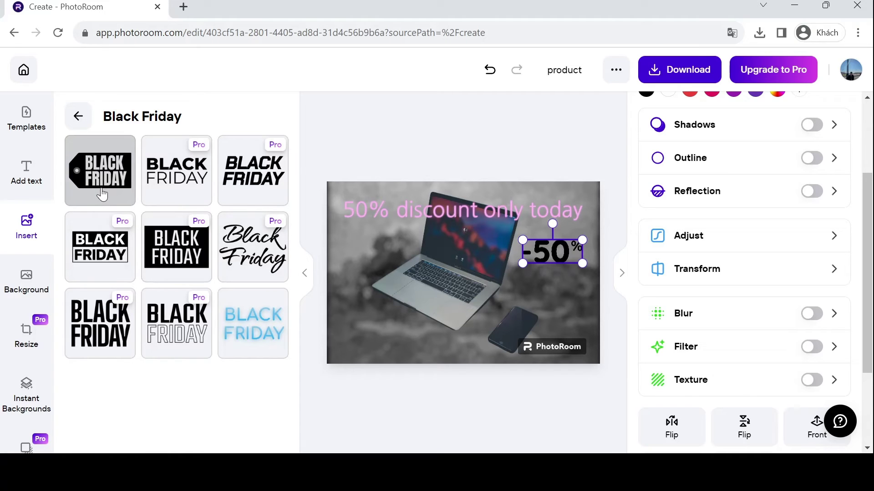
{"action": "left_click", "coordinate": [102, 195]}
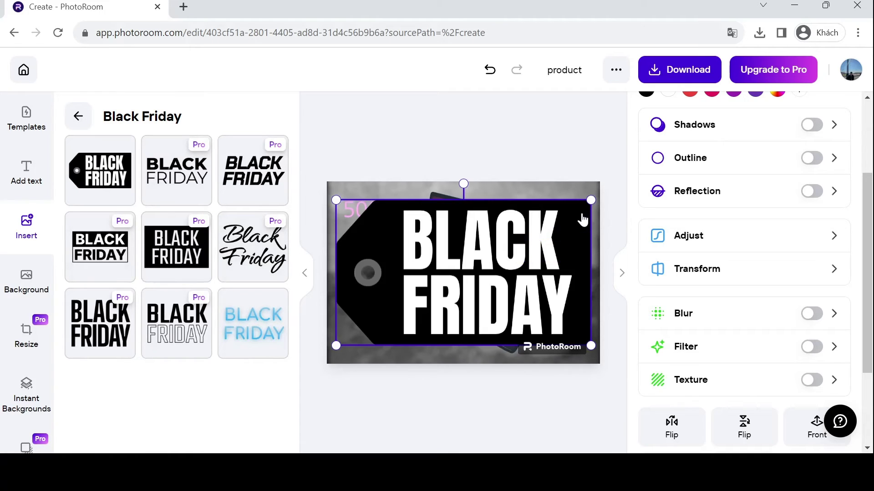
{"action": "left_click_drag", "start_coordinate": [585, 205], "coordinate": [437, 287]}
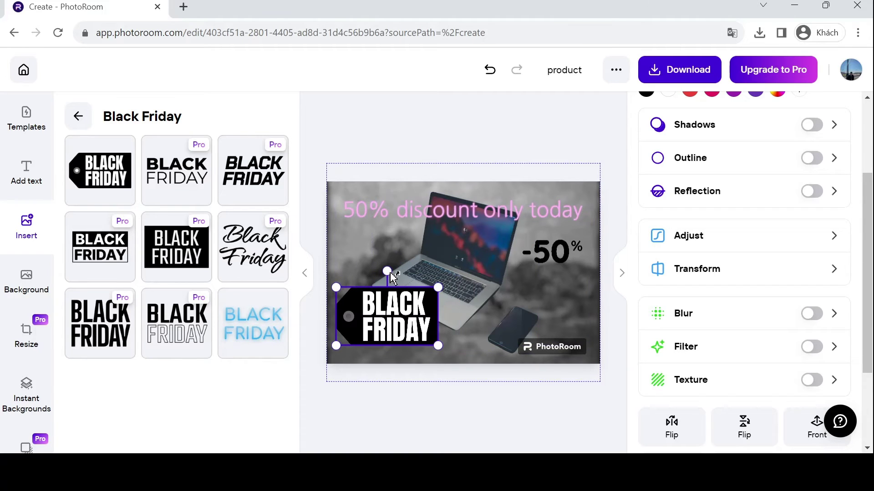
{"action": "left_click_drag", "start_coordinate": [389, 273], "coordinate": [368, 275]}
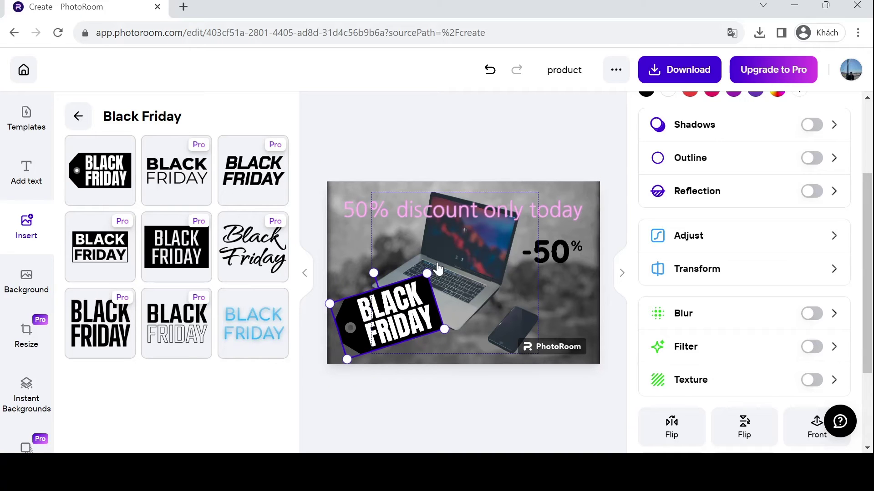
{"action": "left_click_drag", "start_coordinate": [425, 271], "coordinate": [524, 284]}
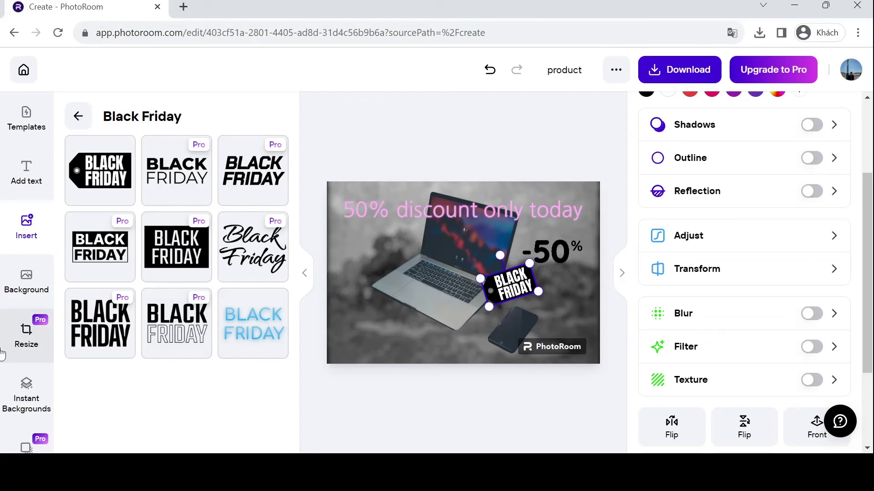
Step: Open the Instant Backgrounds gallery from the Background options
{"action": "left_click", "coordinate": [26, 278]}
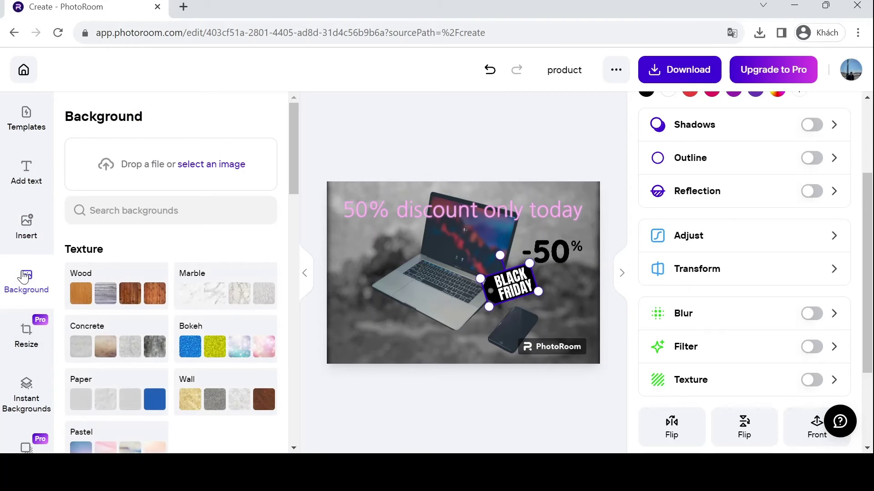
{"action": "scroll", "coordinate": [156, 354], "scroll_direction": "down", "scroll_amount": 3}
{"action": "scroll", "coordinate": [156, 354], "scroll_direction": "up", "scroll_amount": 3}
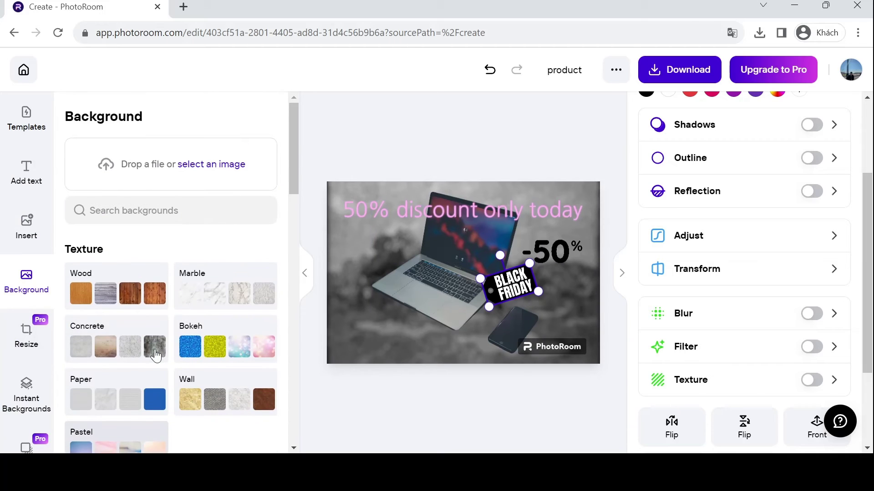
{"action": "scroll", "coordinate": [156, 355], "scroll_direction": "down", "scroll_amount": 5}
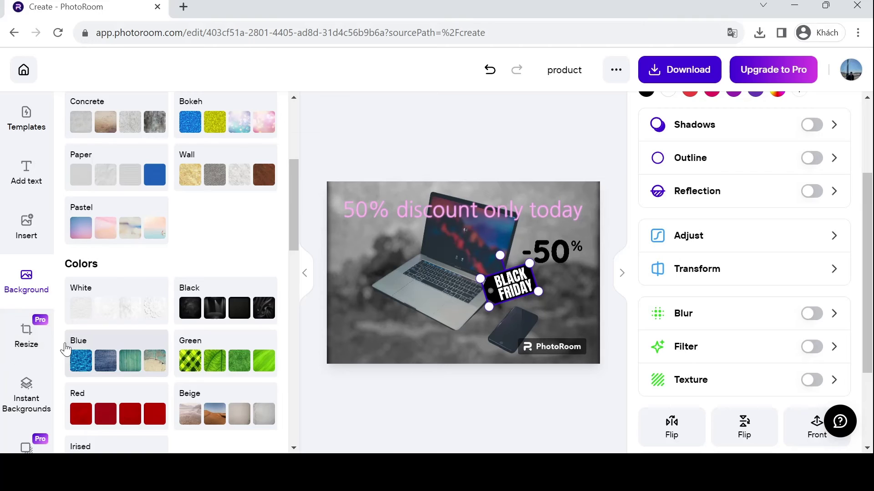
{"action": "left_click", "coordinate": [26, 401]}
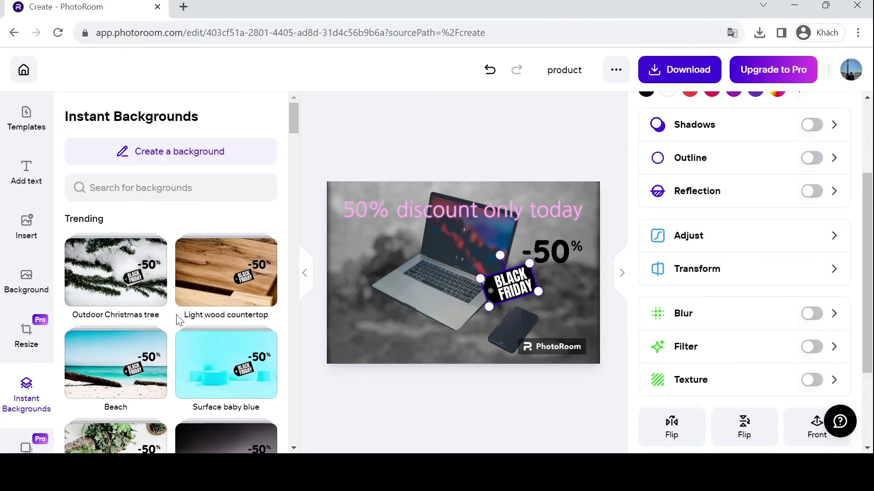
Step: Open the Minimalist collection in the Mood section of the Instant Backgrounds list
{"action": "scroll", "coordinate": [177, 317], "scroll_direction": "down", "scroll_amount": 1}
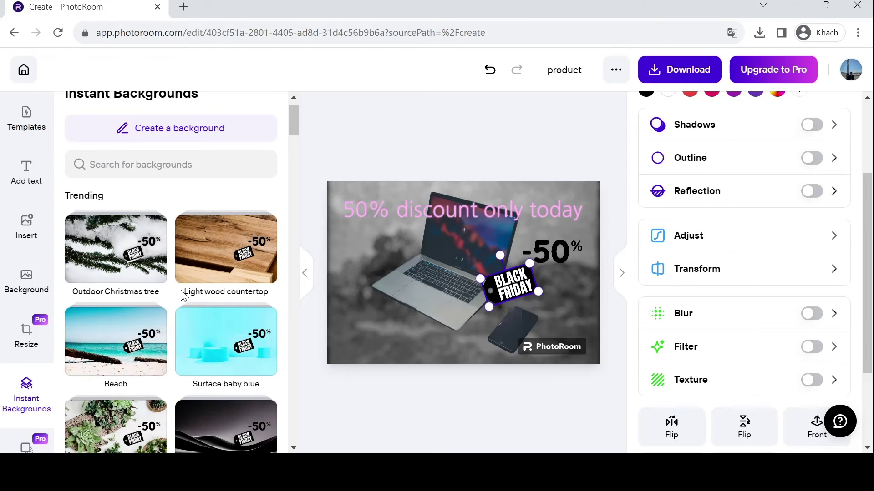
{"action": "scroll", "coordinate": [169, 293], "scroll_direction": "down", "scroll_amount": 1}
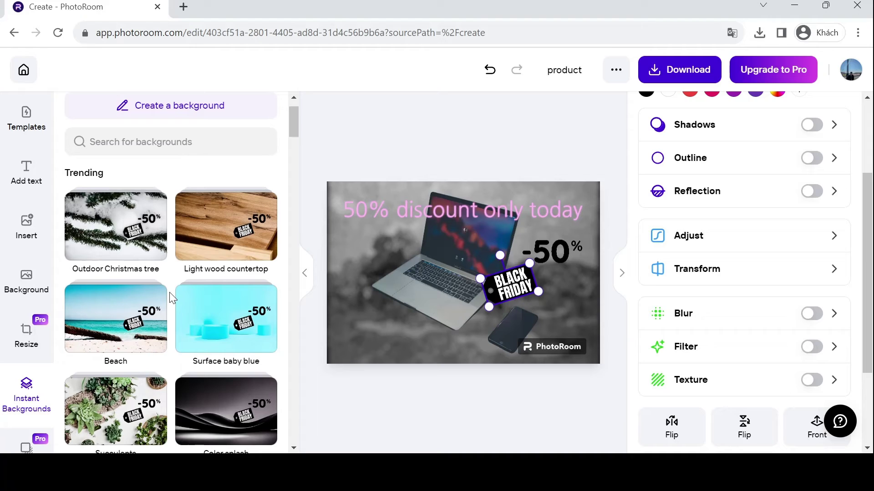
{"action": "scroll", "coordinate": [169, 292], "scroll_direction": "down", "scroll_amount": 1}
{"action": "scroll", "coordinate": [170, 296], "scroll_direction": "down", "scroll_amount": 2}
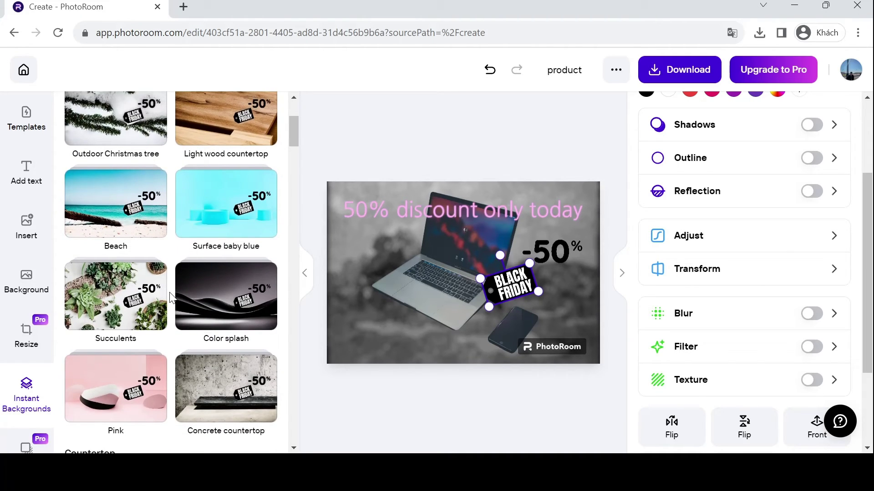
{"action": "scroll", "coordinate": [172, 298], "scroll_direction": "down", "scroll_amount": 1}
{"action": "scroll", "coordinate": [172, 298], "scroll_direction": "down", "scroll_amount": 2}
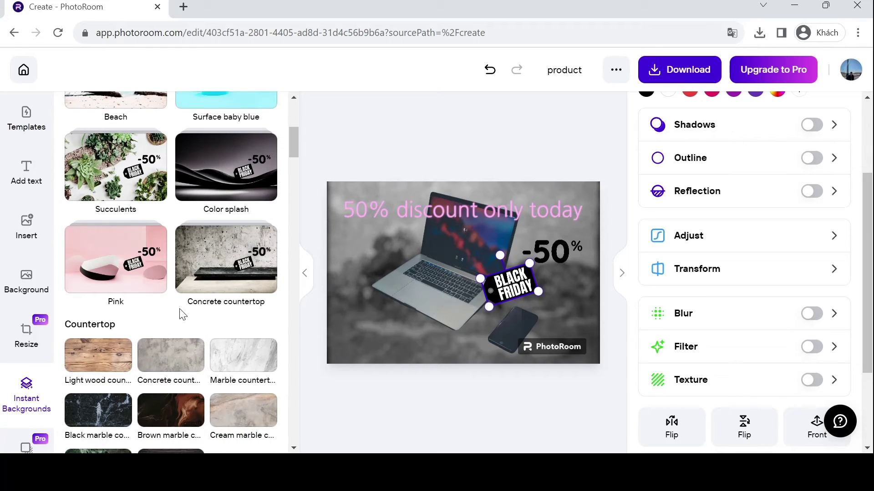
{"action": "scroll", "coordinate": [180, 309], "scroll_direction": "down", "scroll_amount": 1}
{"action": "scroll", "coordinate": [226, 427], "scroll_direction": "down", "scroll_amount": 3}
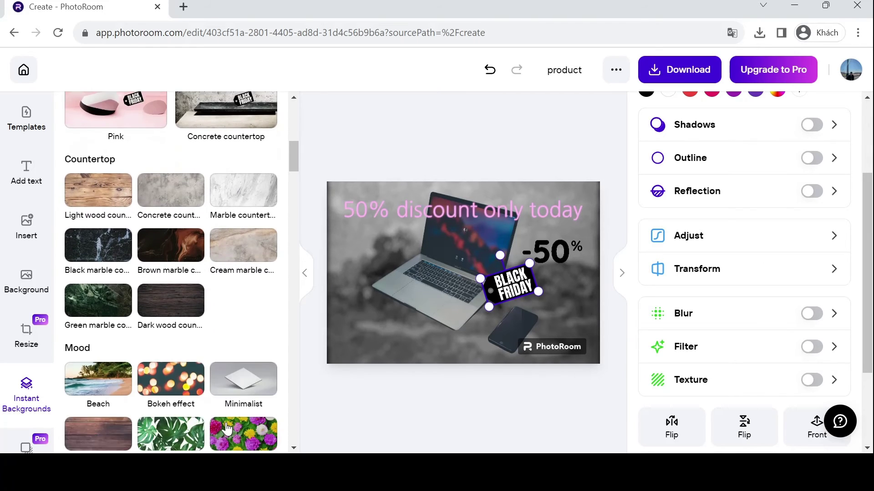
{"action": "scroll", "coordinate": [226, 428], "scroll_direction": "down", "scroll_amount": 7}
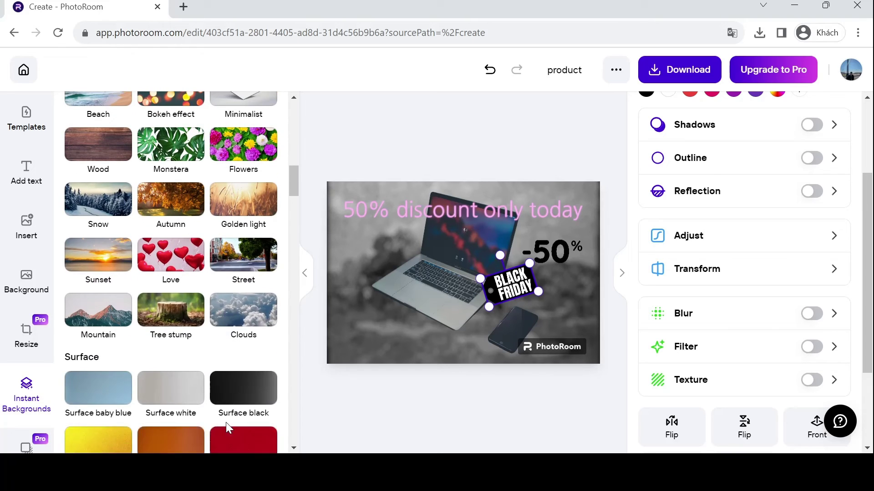
{"action": "scroll", "coordinate": [226, 422], "scroll_direction": "up", "scroll_amount": 2}
{"action": "left_click", "coordinate": [248, 152]}
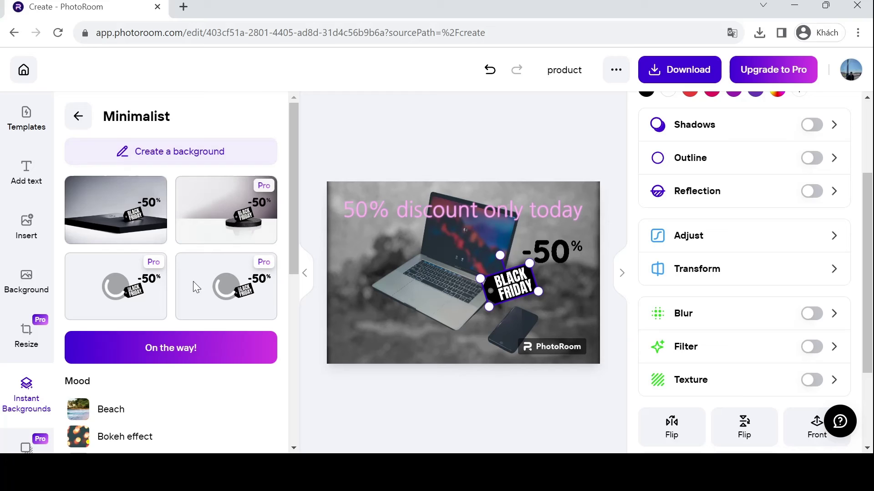
Step: Apply the first Minimalist black-platform background preview, then browse the Snow suggestions
{"action": "left_click", "coordinate": [143, 237]}
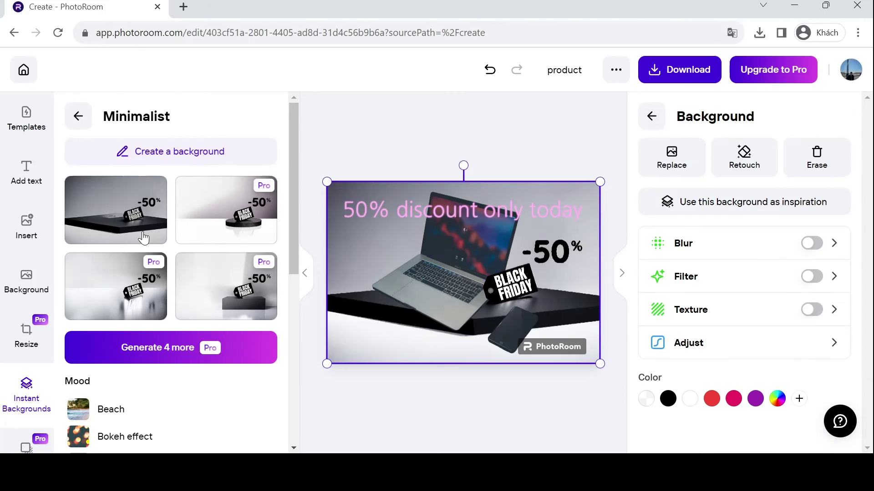
{"action": "scroll", "coordinate": [144, 375], "scroll_direction": "down", "scroll_amount": 8}
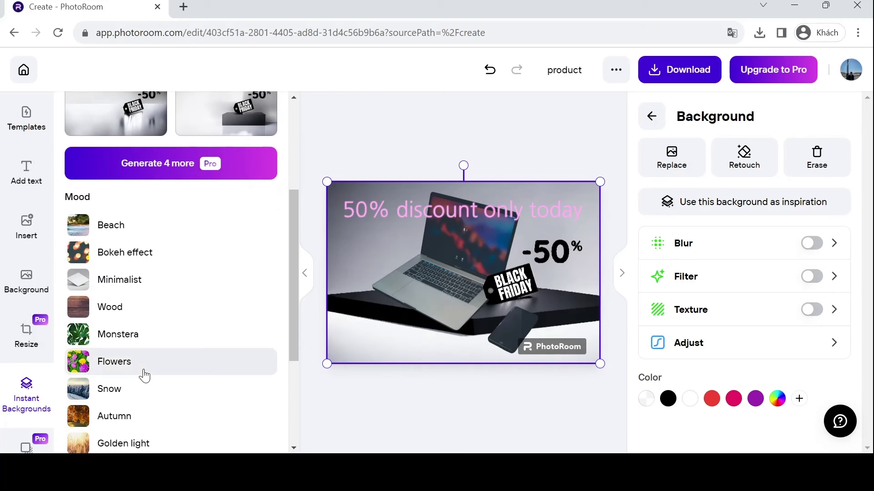
{"action": "scroll", "coordinate": [143, 374], "scroll_direction": "up", "scroll_amount": 3}
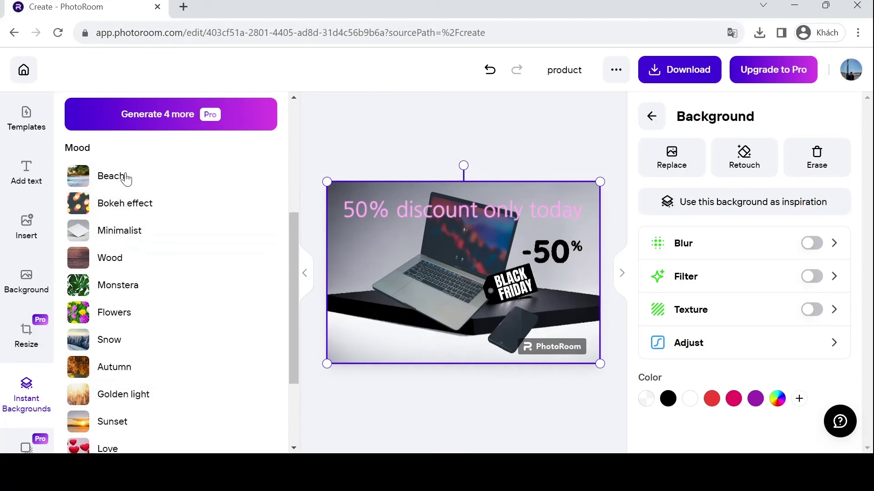
{"action": "left_click", "coordinate": [161, 345]}
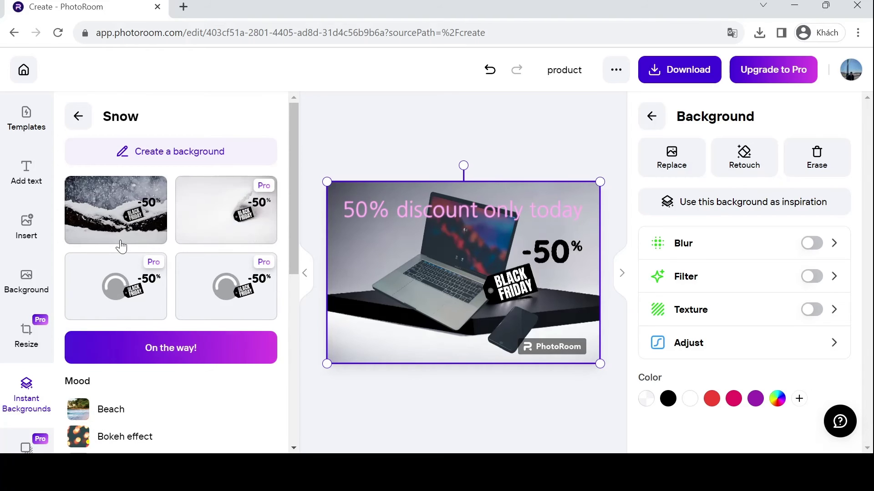
{"action": "scroll", "coordinate": [145, 388], "scroll_direction": "down", "scroll_amount": 8}
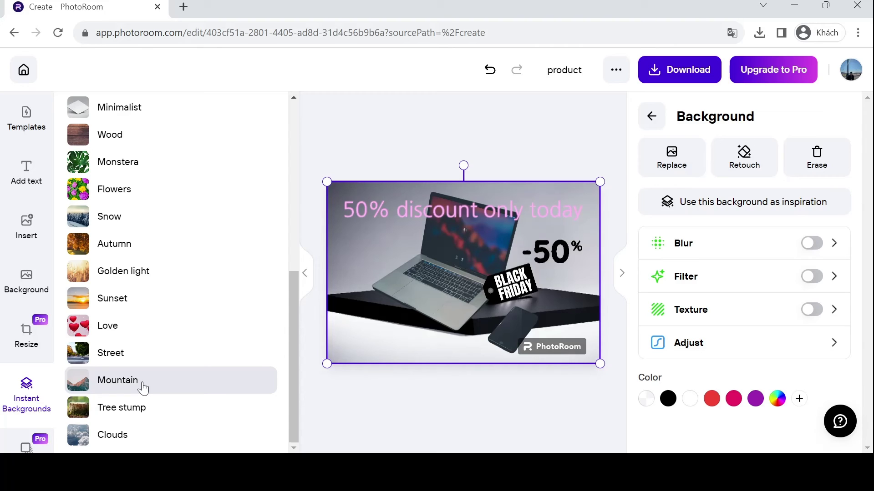
Step: Download the design as the free 'Preview with PhotoRoom logo' option
{"action": "left_click", "coordinate": [683, 73]}
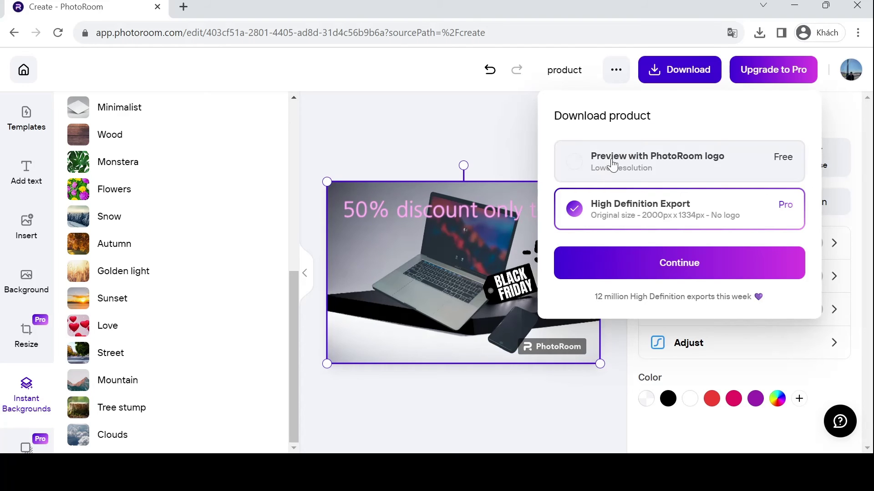
{"action": "left_click", "coordinate": [578, 172]}
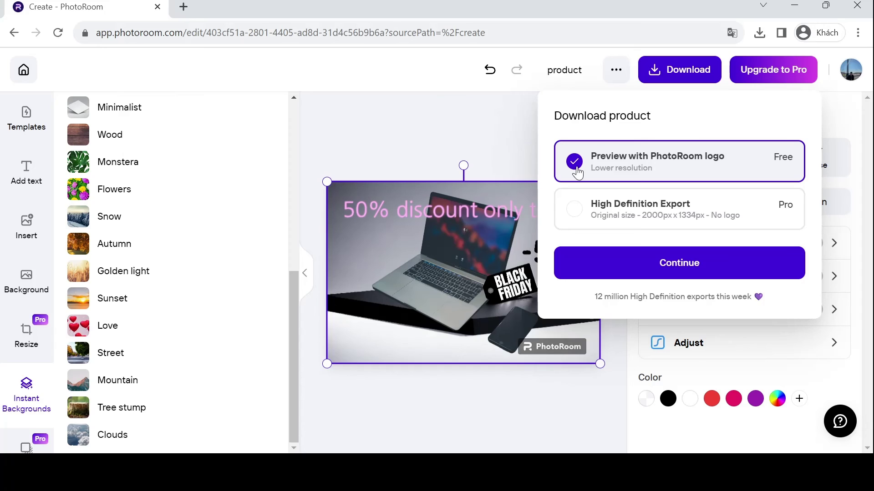
{"action": "left_click", "coordinate": [599, 265]}
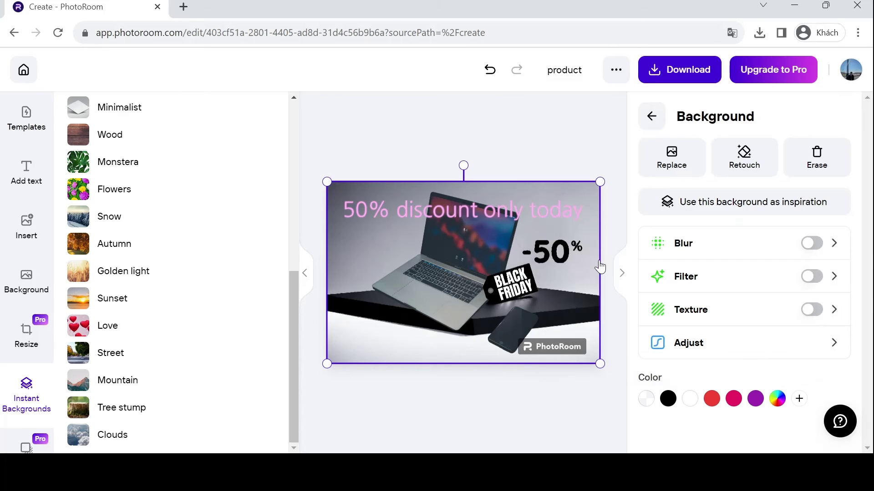